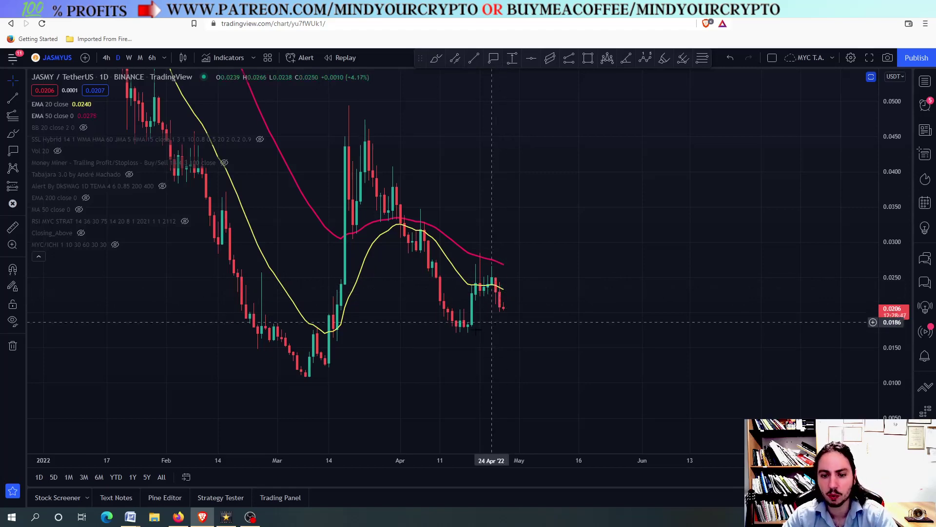
# Draw a Gann Box from the 9 March 2022 low at 0.0108 to the 19 March 2022 high at 0.0494.
pyautogui.scroll(2, 475, 330)
pyautogui.moveTo(873, 312); pyautogui.dragTo(881, 248)
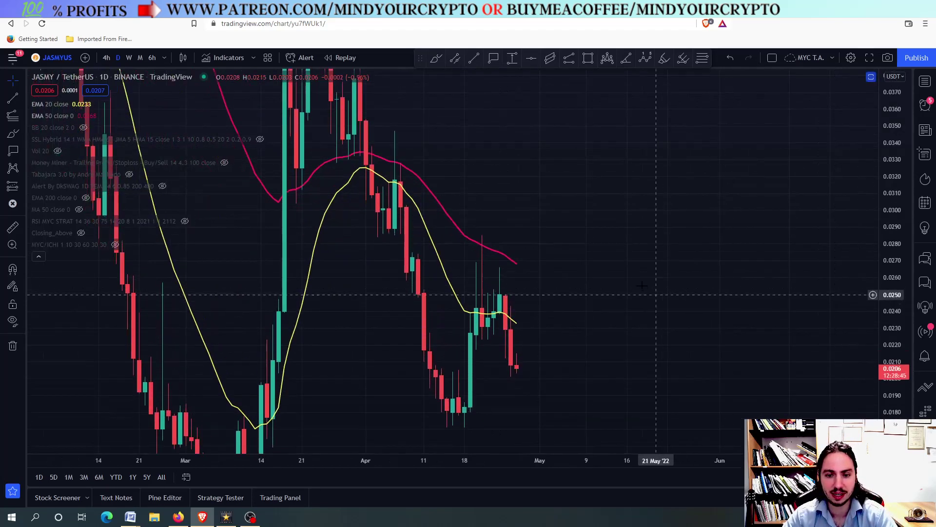
pyautogui.moveTo(632, 291); pyautogui.dragTo(615, 247)
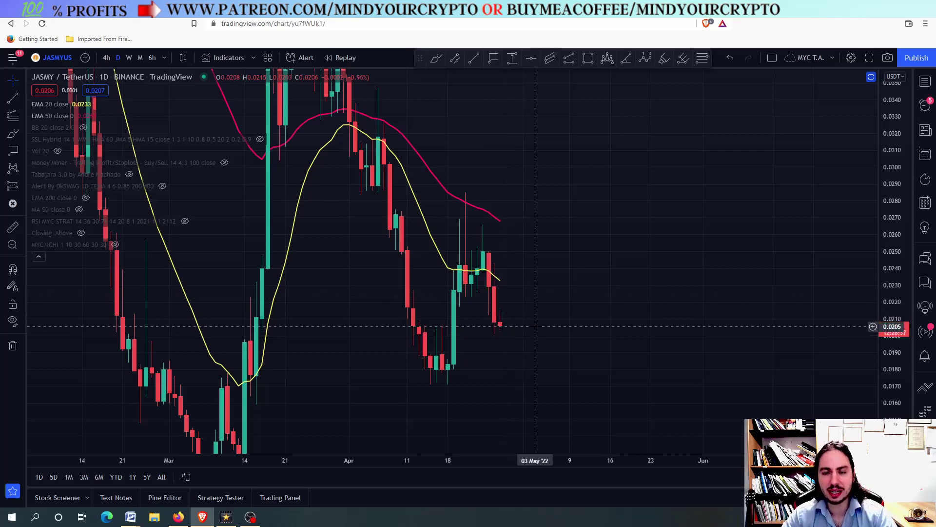
pyautogui.moveTo(885, 121); pyautogui.dragTo(827, 361)
pyautogui.moveTo(595, 247); pyautogui.dragTo(675, 290)
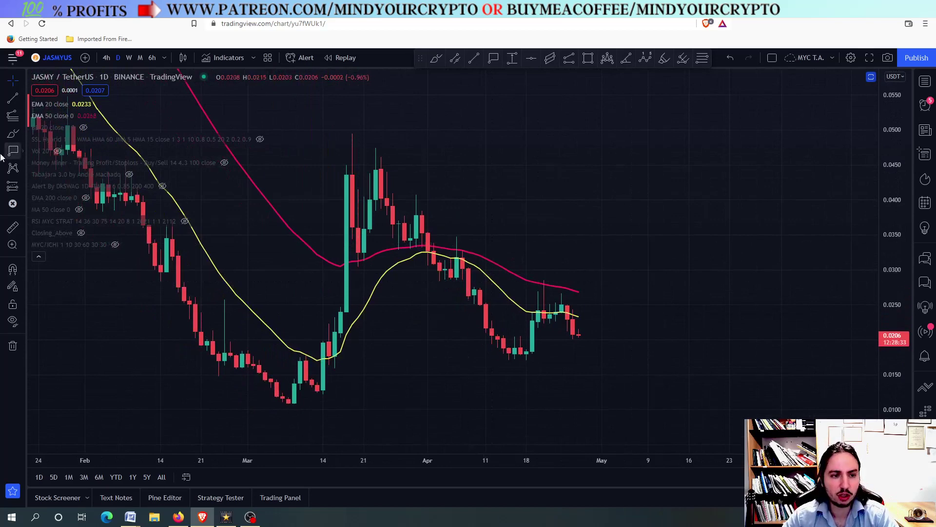
pyautogui.click(23, 118)
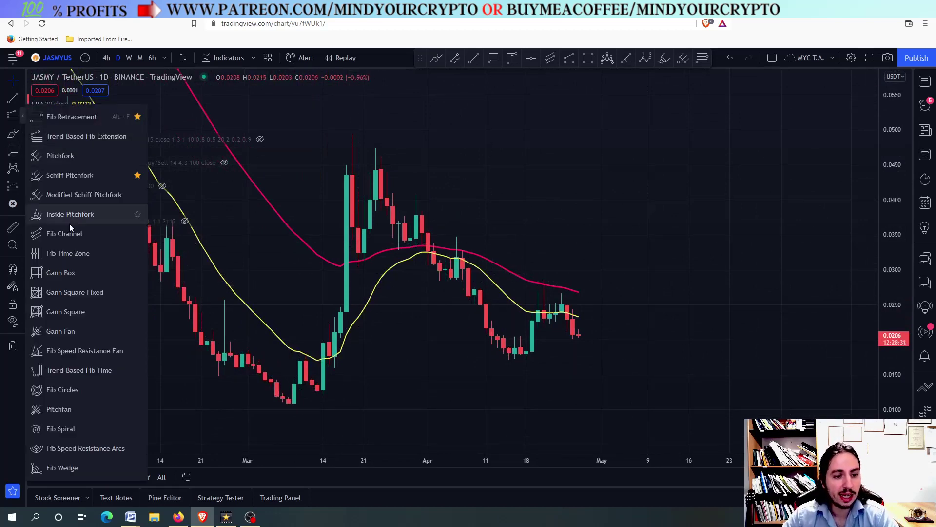
pyautogui.click(98, 268)
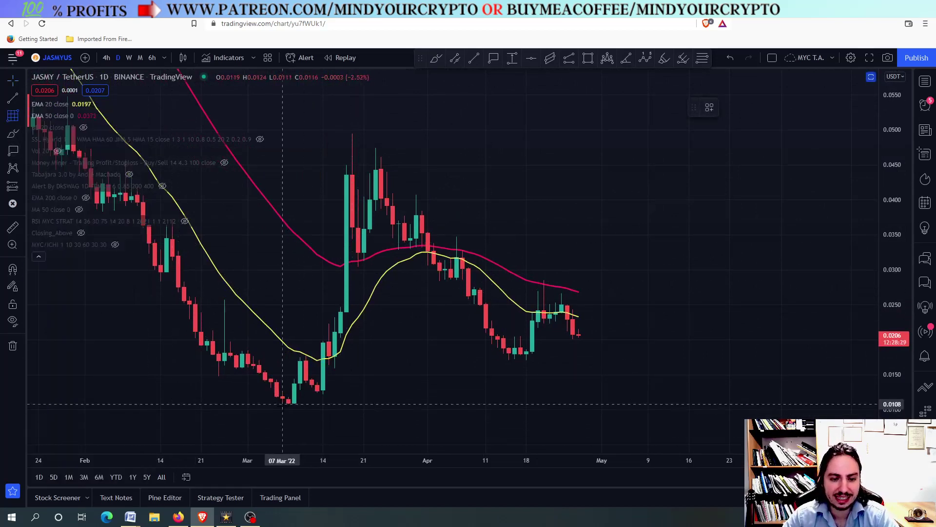
pyautogui.press('ctrl')
pyautogui.moveTo(294, 403)
pyautogui.mouseDown()
pyautogui.moveTo(335, 383)
pyautogui.moveTo(352, 134)
pyautogui.mouseUp()
# Copy the Gann Box's two price coordinates into the Desmos scientific calculator and divide 0.0108 by 0.0494.
pyautogui.click(800, 107)
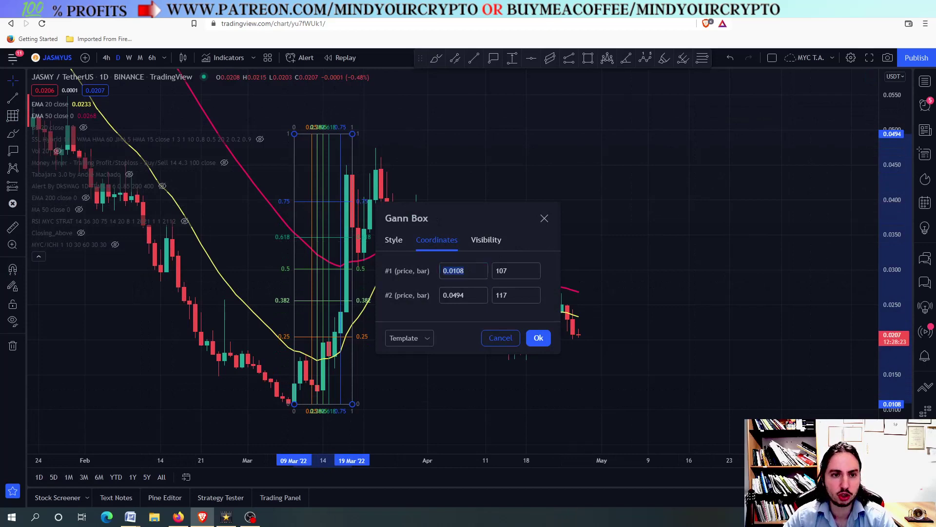
pyautogui.hotkey('ctrl', 'c')
pyautogui.hotkey('ctrl', 'Tab')
pyautogui.moveTo(426, 290); pyautogui.dragTo(312, 283)
pyautogui.hotkey('ctrl', 'v')
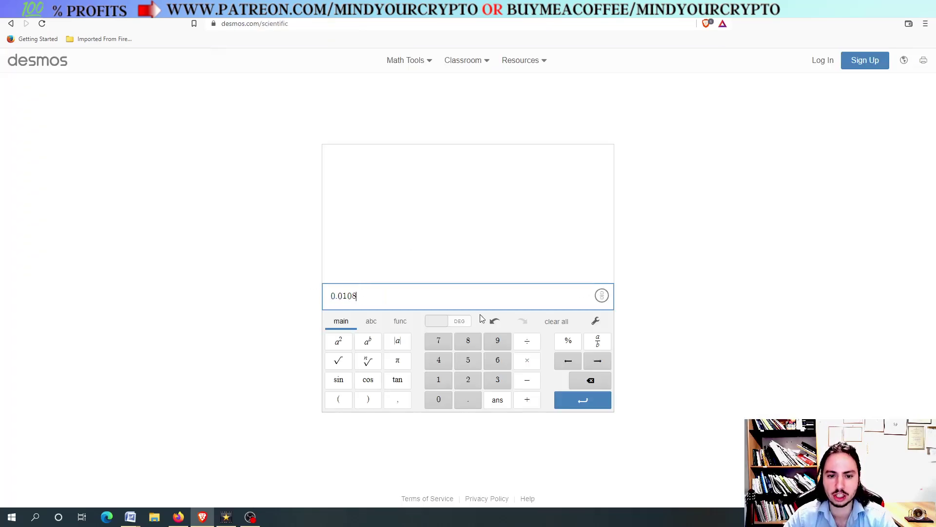
pyautogui.click(525, 342)
pyautogui.hotkey('ctrl', 'Tab')
pyautogui.doubleClick(472, 296)
pyautogui.hotkey('ctrl', 'Tab')
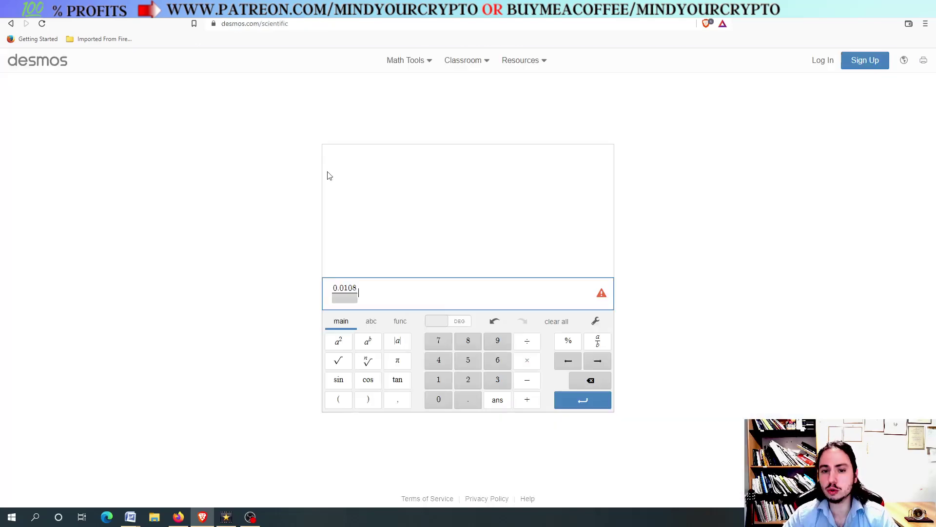
pyautogui.hotkey('ctrl', 'v')
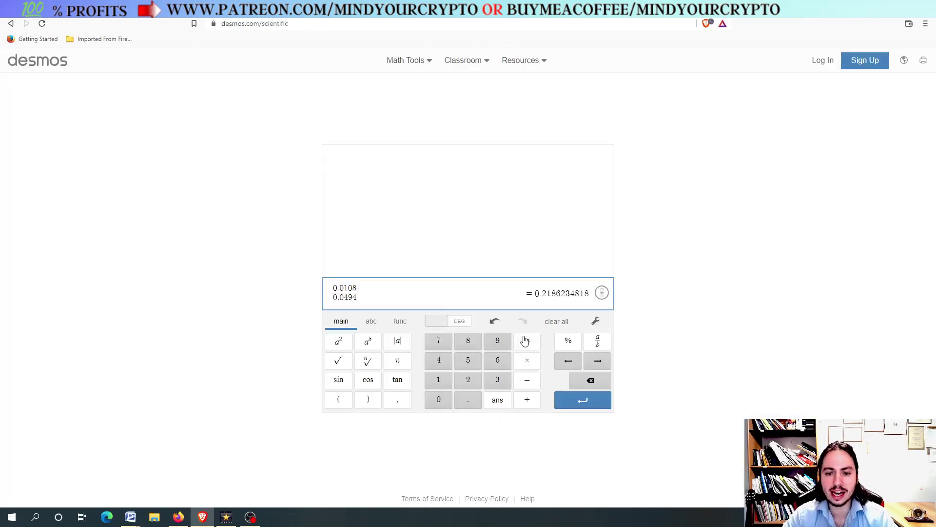
# Copy the resulting price ratio and divide the box's first bar coordinate, 107, by it in the calculator.
pyautogui.moveTo(535, 292); pyautogui.dragTo(595, 294)
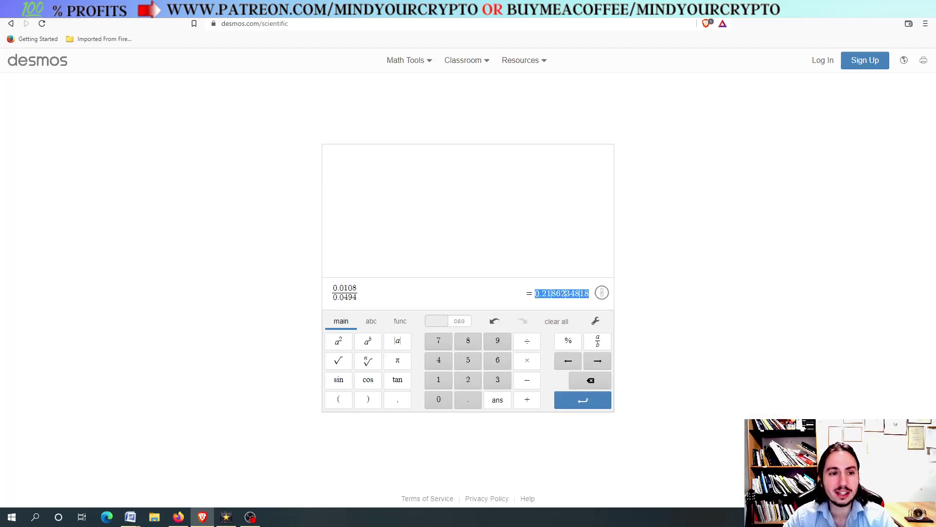
pyautogui.hotkey('ctrl', 'Tab')
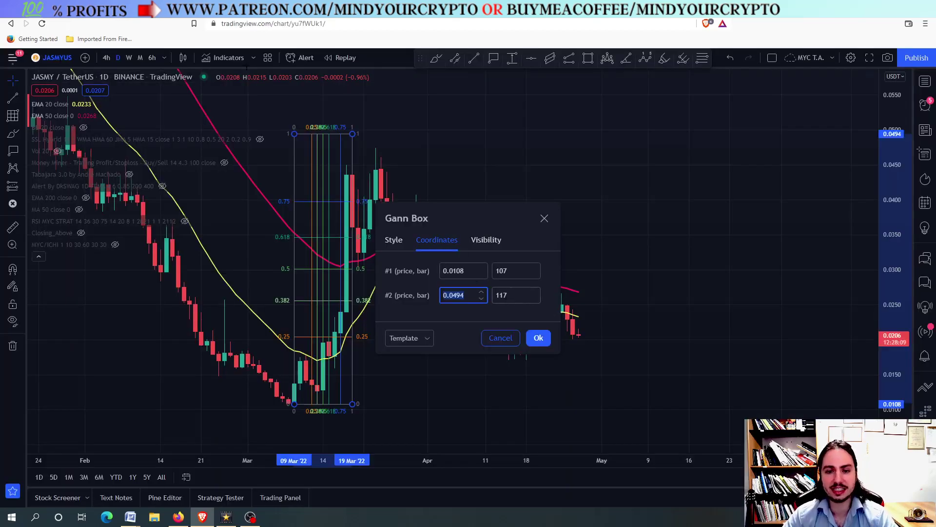
pyautogui.hotkey('ctrl', 'Tab')
pyautogui.moveTo(393, 291); pyautogui.dragTo(311, 294)
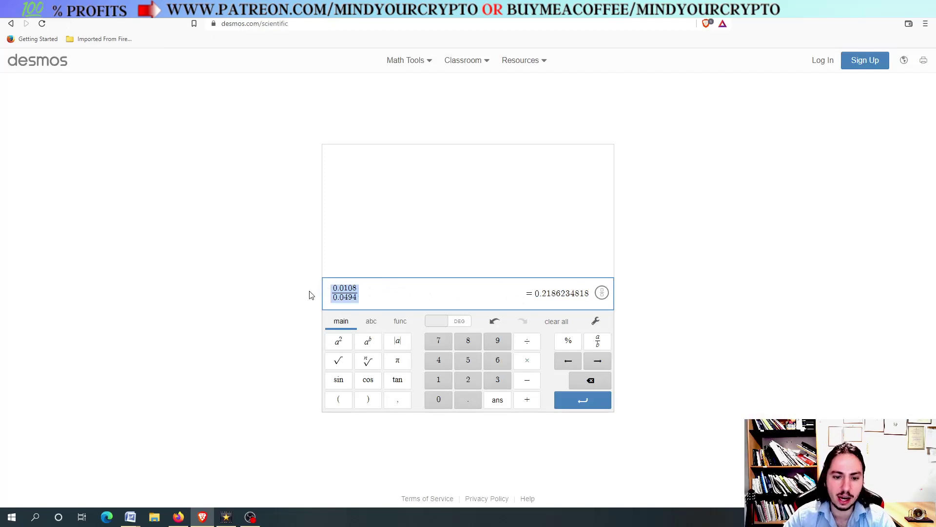
pyautogui.write('107/')
pyautogui.hotkey('ctrl', 'v')
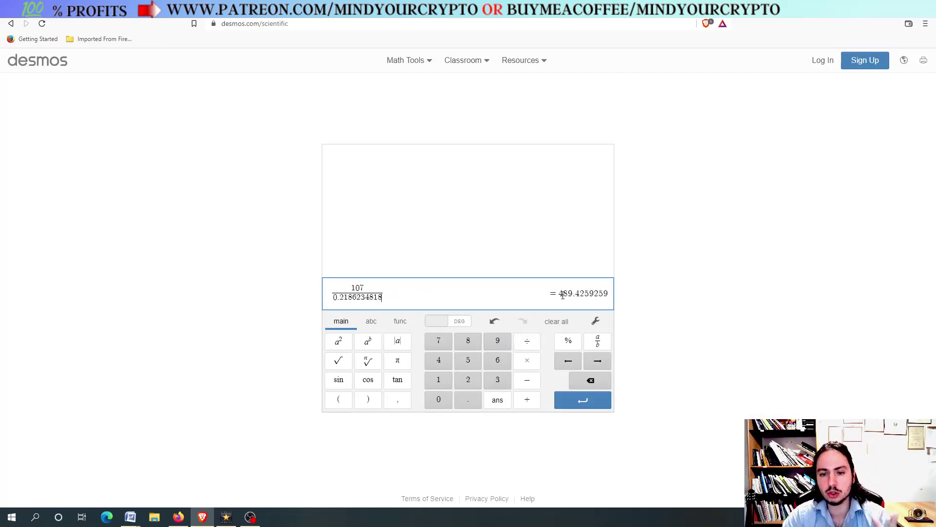
# Set the bar coordinate of the Gann Box's second point to the calculated quotient of about 489.
pyautogui.moveTo(560, 295); pyautogui.dragTo(607, 296)
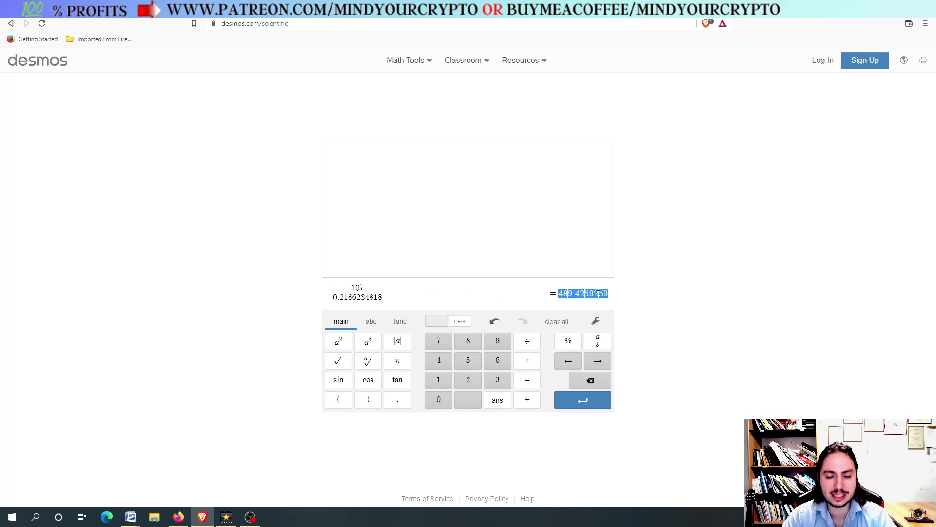
pyautogui.hotkey('ctrl', 'Tab')
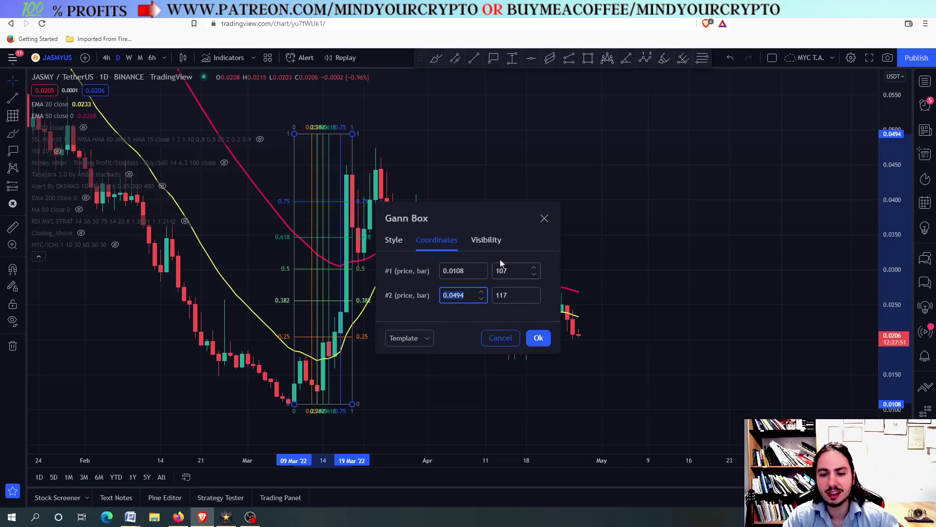
pyautogui.click(393, 239)
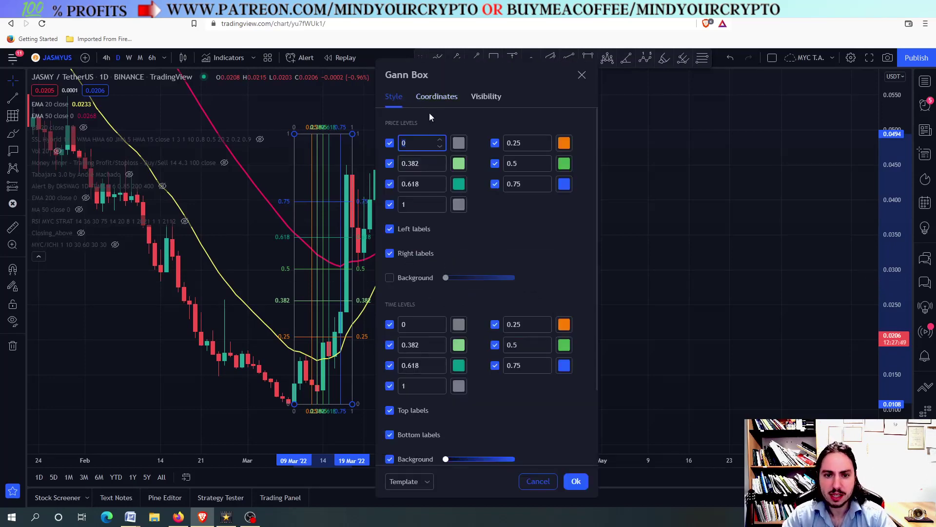
pyautogui.click(436, 96)
pyautogui.click(518, 151)
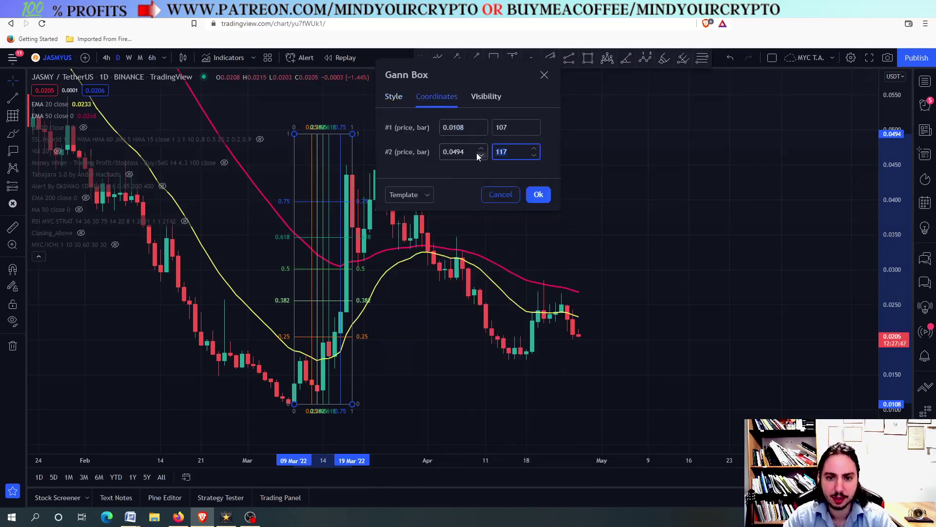
pyautogui.hotkey('ctrl', 'Tab')
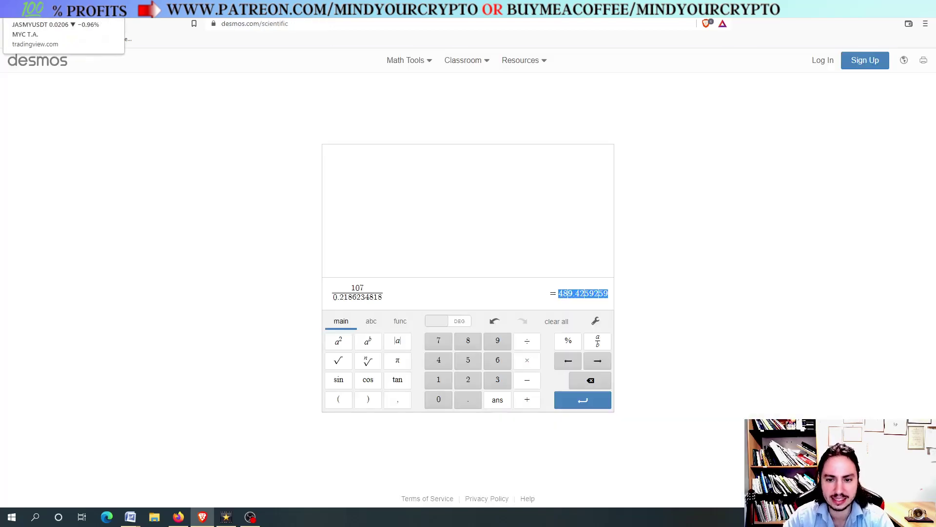
pyautogui.click(48, 9)
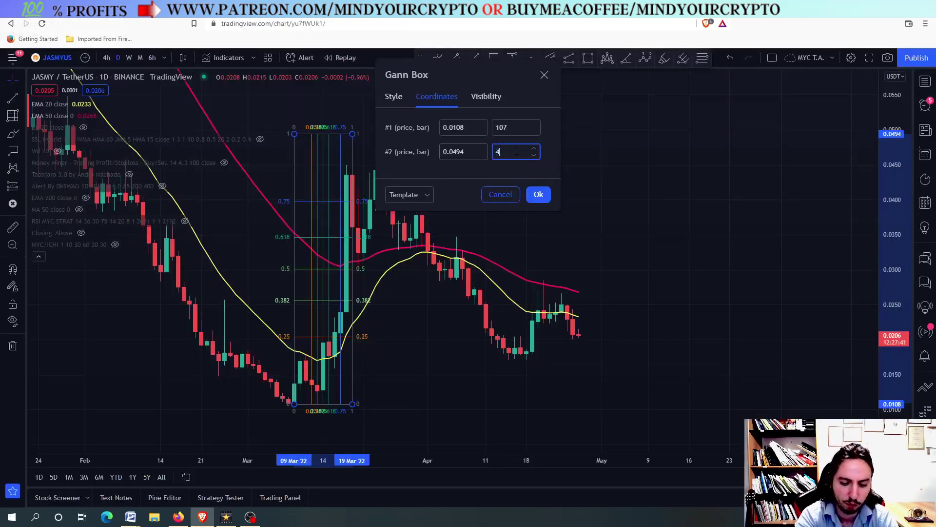
pyautogui.click(538, 195)
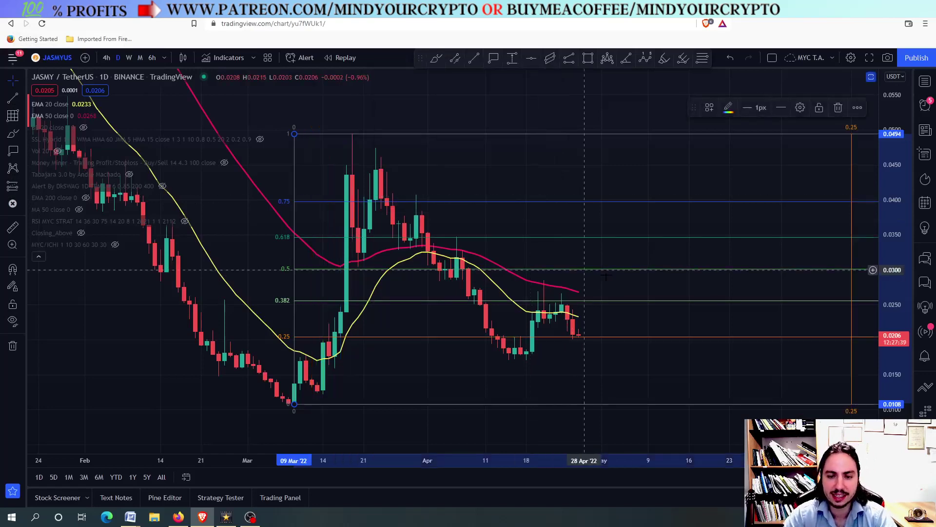
# Draw a Gann Fan from the 9 March 2022 low at 0.0108, aligning its 1/1 line with the Gann Box's diagonal.
pyautogui.moveTo(597, 285); pyautogui.dragTo(372, 288)
pyautogui.scroll(-6, 375, 287)
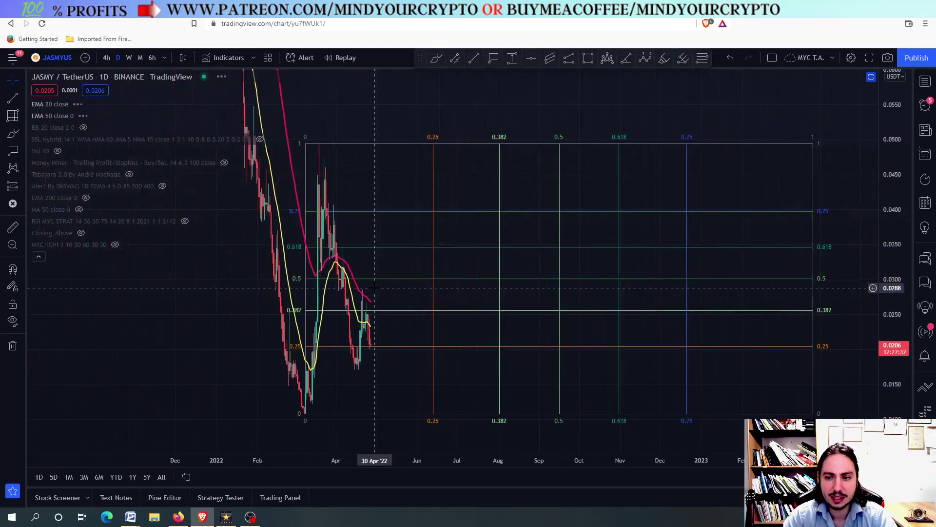
pyautogui.scroll(4, 365, 293)
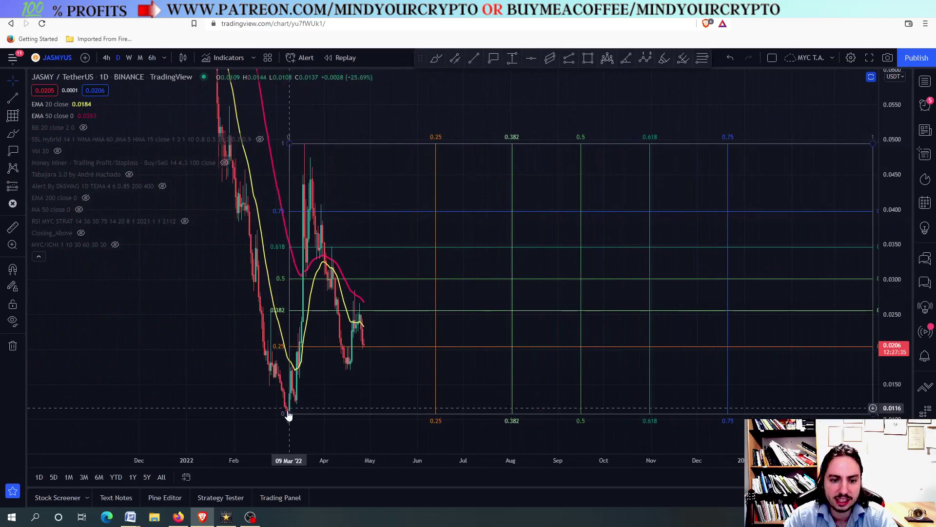
pyautogui.scroll(-4, 292, 414)
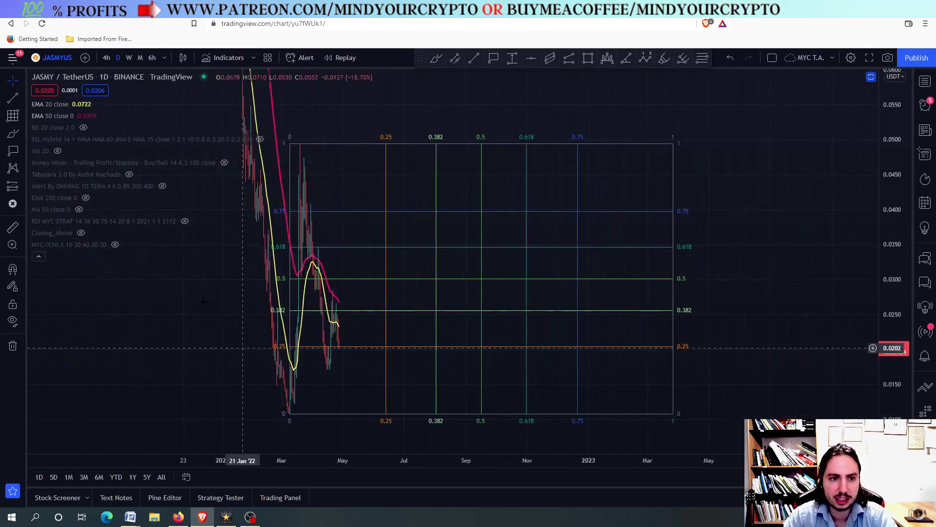
pyautogui.click(14, 116)
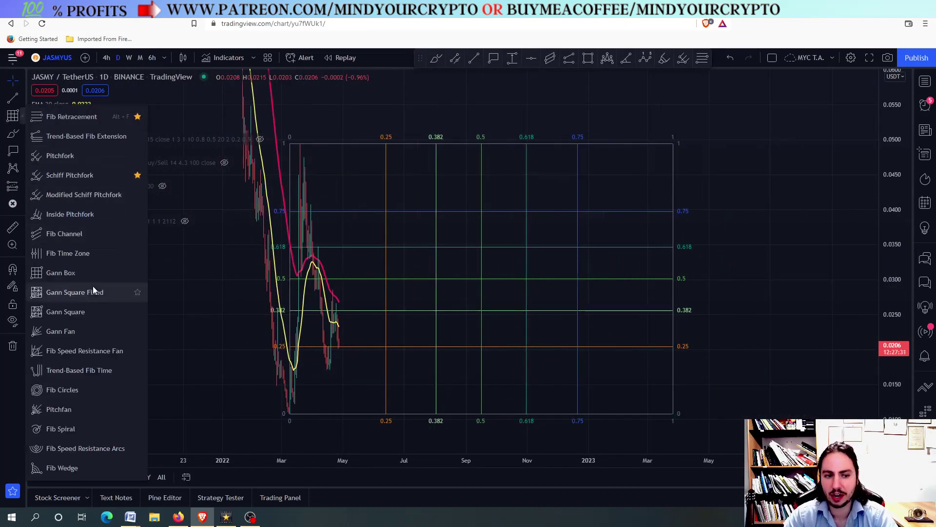
pyautogui.click(73, 331)
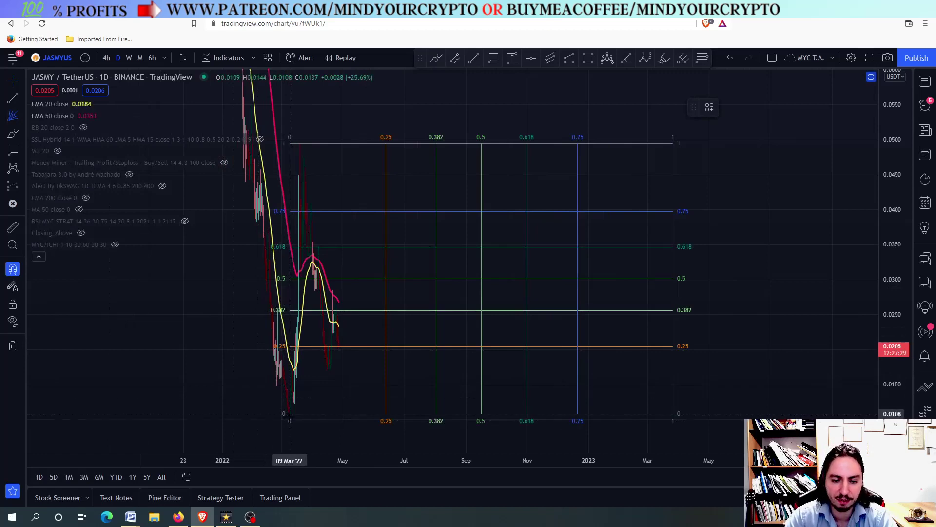
pyautogui.click(290, 413)
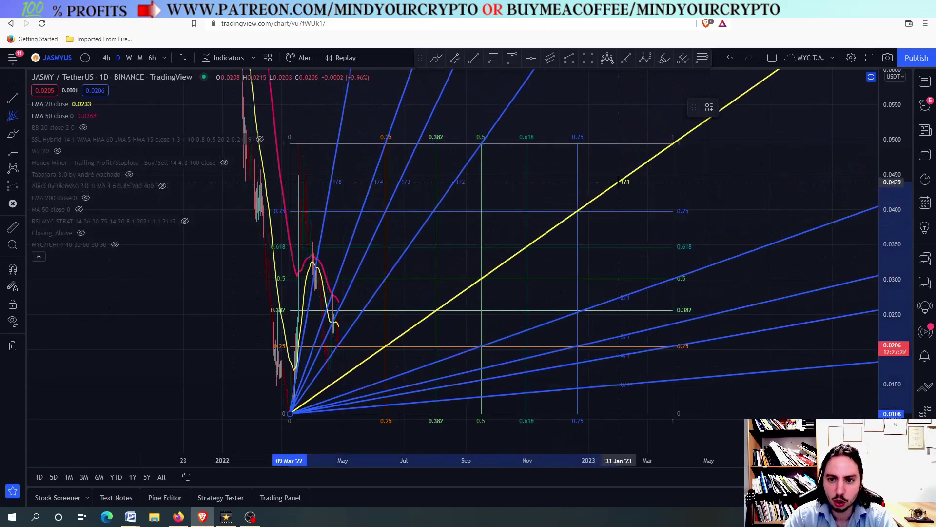
pyautogui.click(620, 182)
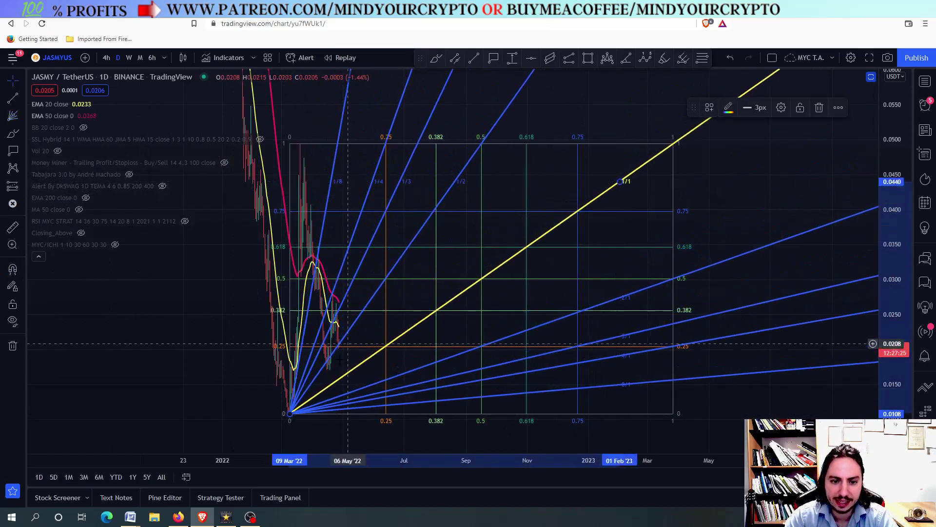
# Delete the Gann Box, keeping the Gann Fan on the chart.
pyautogui.scroll(3, 387, 333)
pyautogui.click(387, 333)
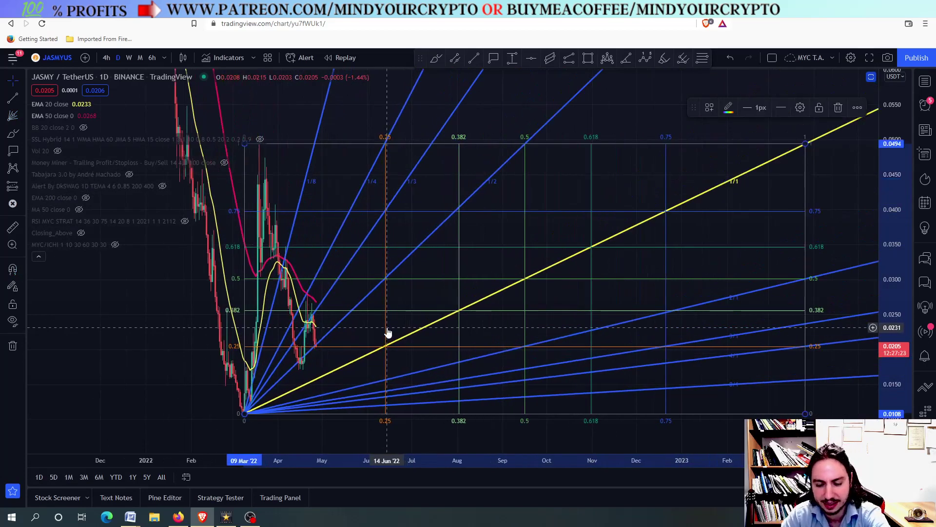
pyautogui.press('Delete')
# Draw a Fib Retracement from the 18 April 2022 low at 0.0171 to the 21 April 2022 high at 0.0285.
pyautogui.scroll(4, 400, 302)
pyautogui.scroll(1, 376, 292)
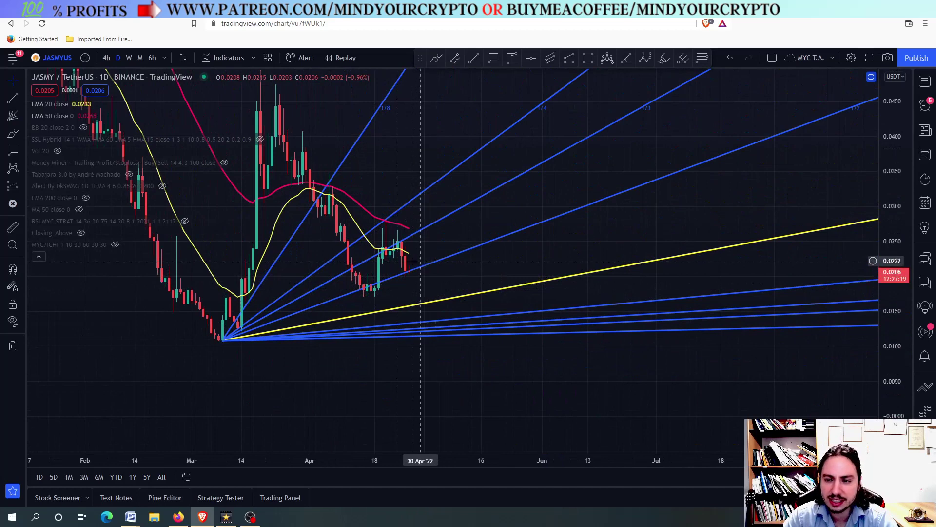
pyautogui.scroll(-2, 409, 262)
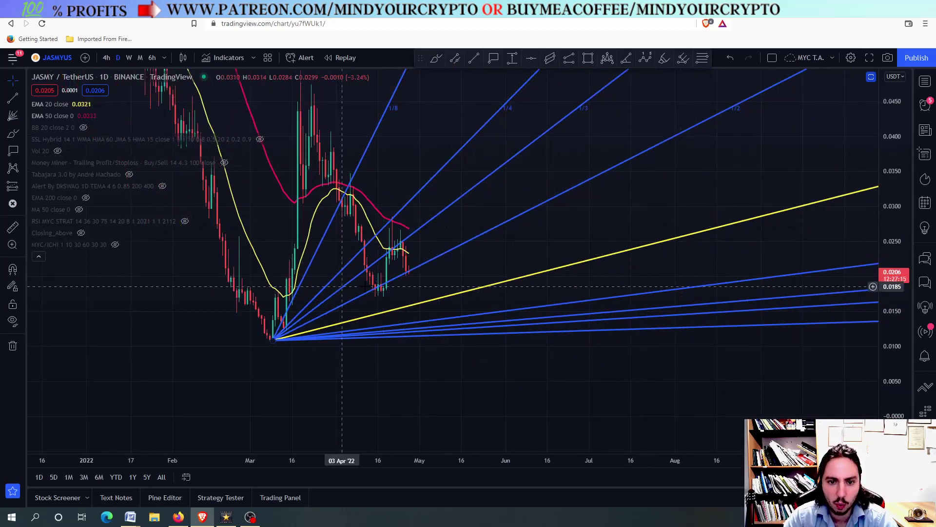
pyautogui.moveTo(886, 381); pyautogui.dragTo(886, 257)
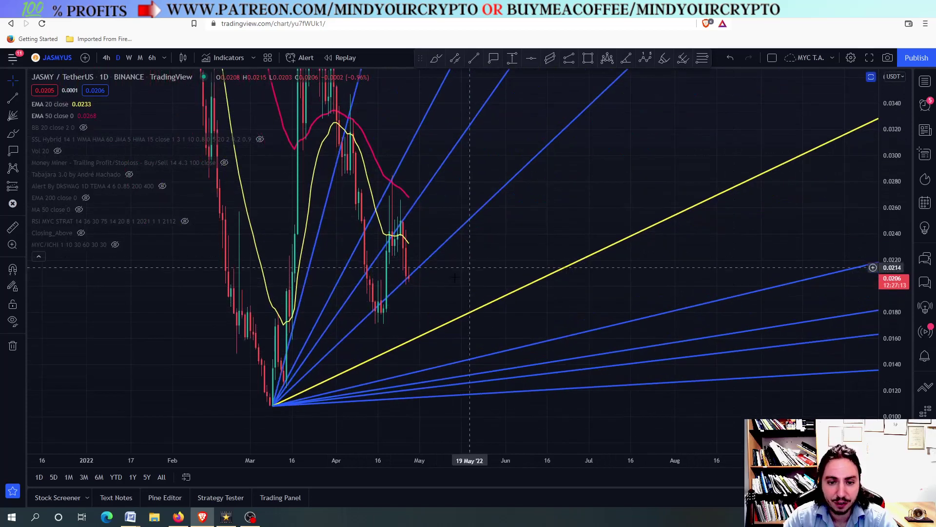
pyautogui.scroll(2, 465, 269)
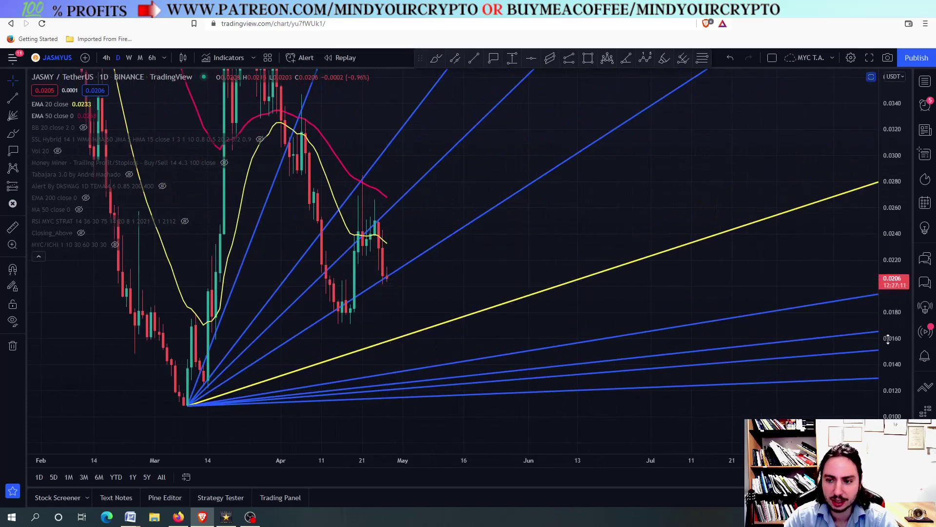
pyautogui.moveTo(887, 341); pyautogui.dragTo(885, 385)
pyautogui.click(21, 117)
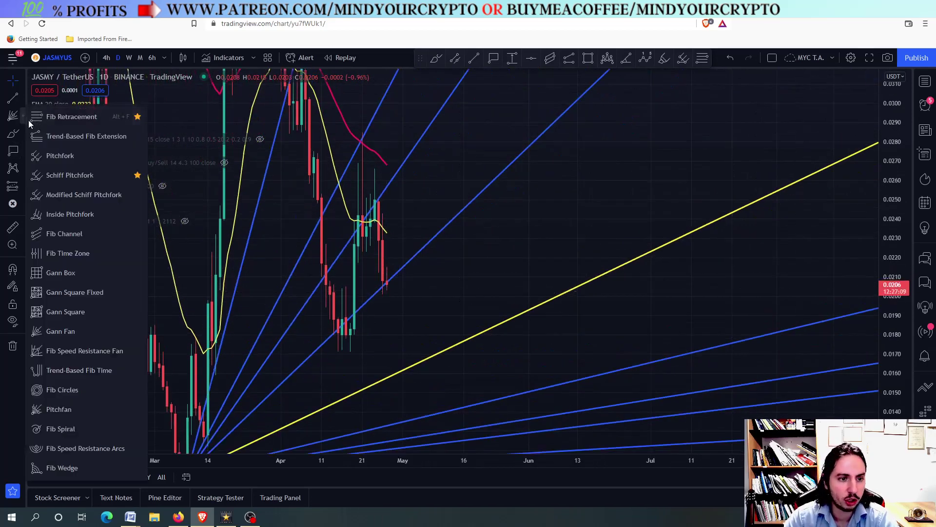
pyautogui.click(68, 117)
pyautogui.click(350, 352)
pyautogui.click(366, 197)
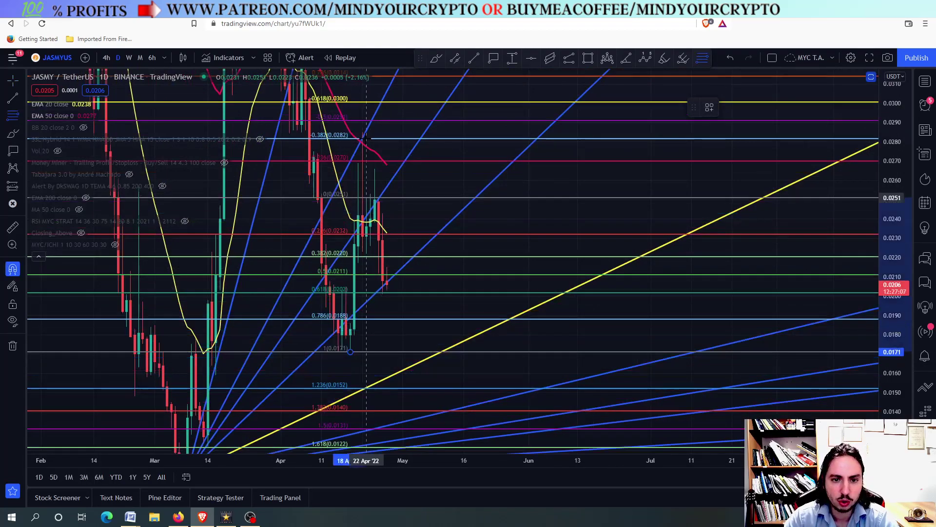
pyautogui.click(366, 132)
pyautogui.scroll(2, 405, 303)
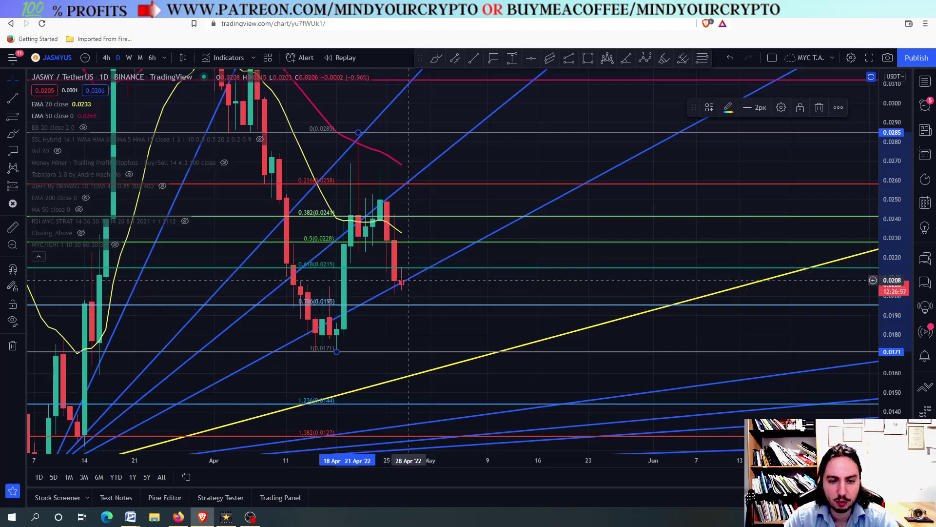
# Place a price label reading 0.0196 beside the 0.786 Fibonacci level, just after the latest daily candle.
pyautogui.click(494, 58)
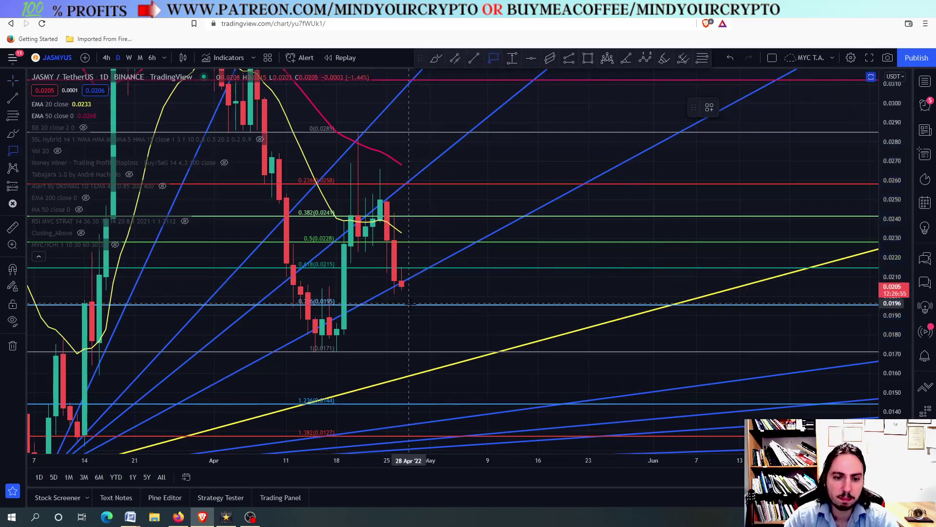
pyautogui.click(416, 303)
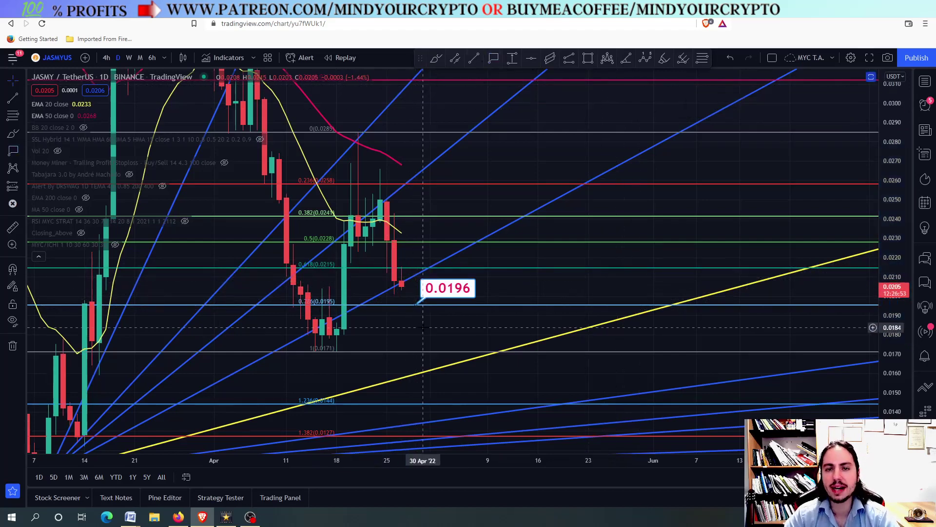
pyautogui.moveTo(889, 360); pyautogui.dragTo(888, 305)
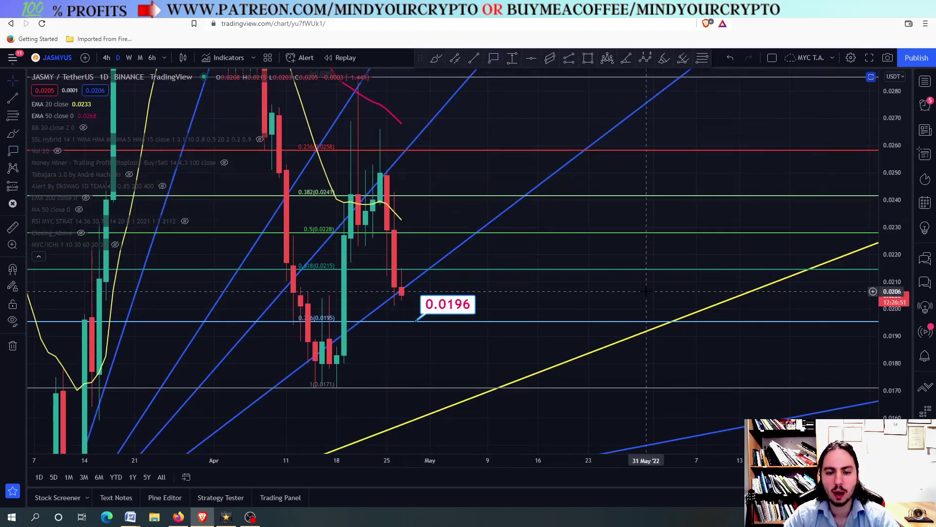
pyautogui.moveTo(530, 288); pyautogui.dragTo(541, 308)
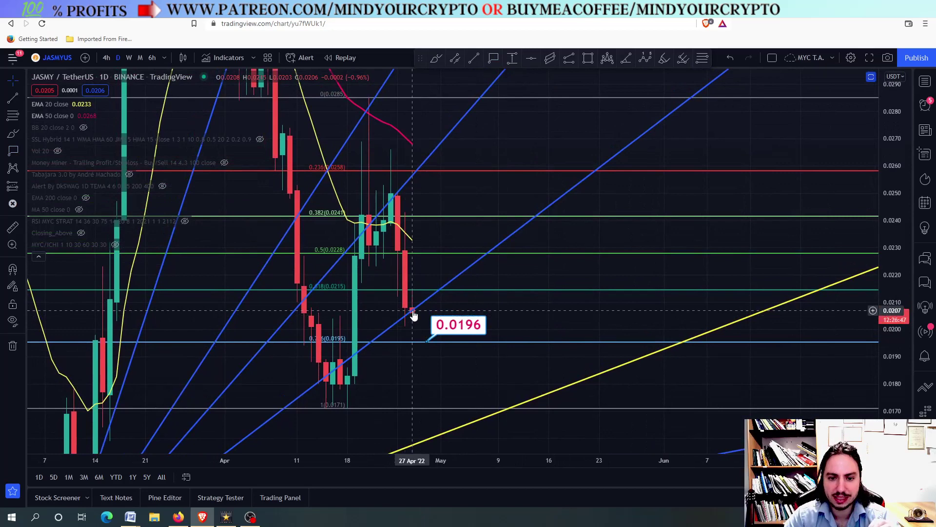
# Draw a horizontal line at about 0.0206 through the latest candle and mark it with a 0.0206 price label.
pyautogui.click(531, 58)
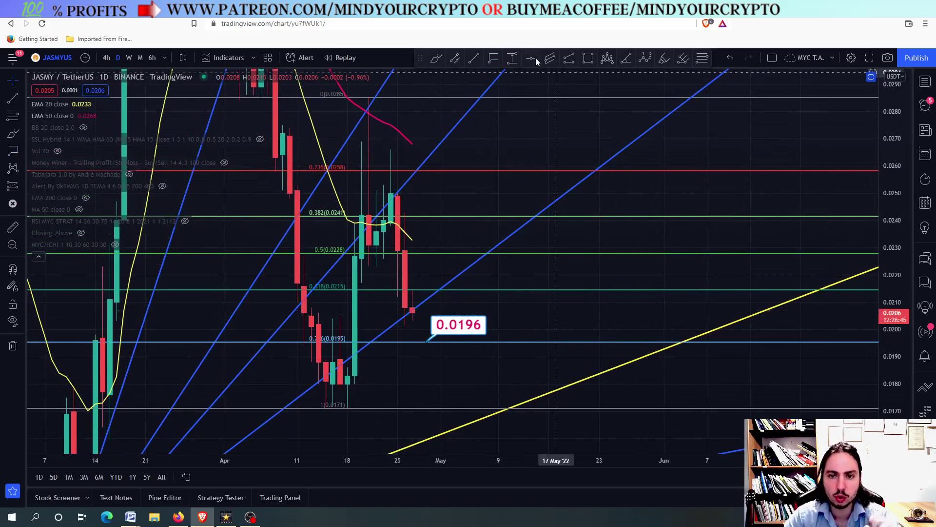
pyautogui.click(419, 311)
pyautogui.click(488, 61)
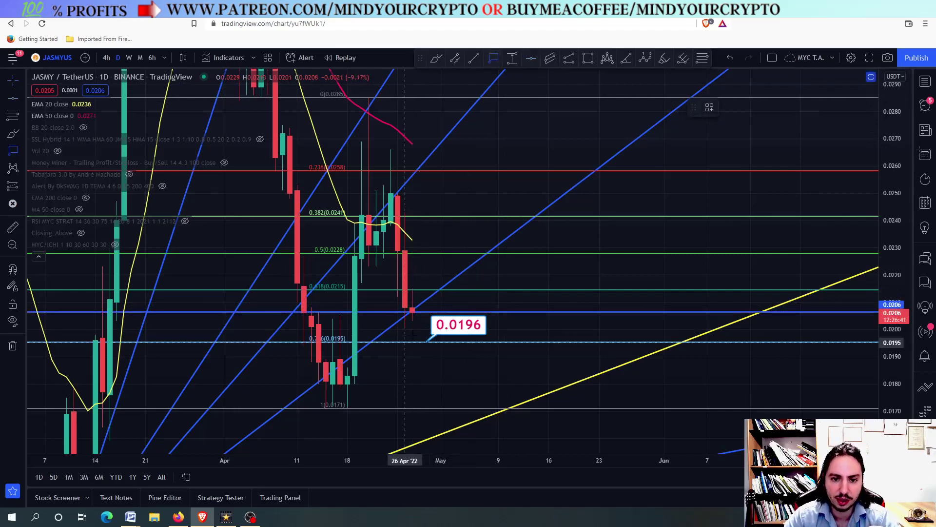
pyautogui.click(412, 312)
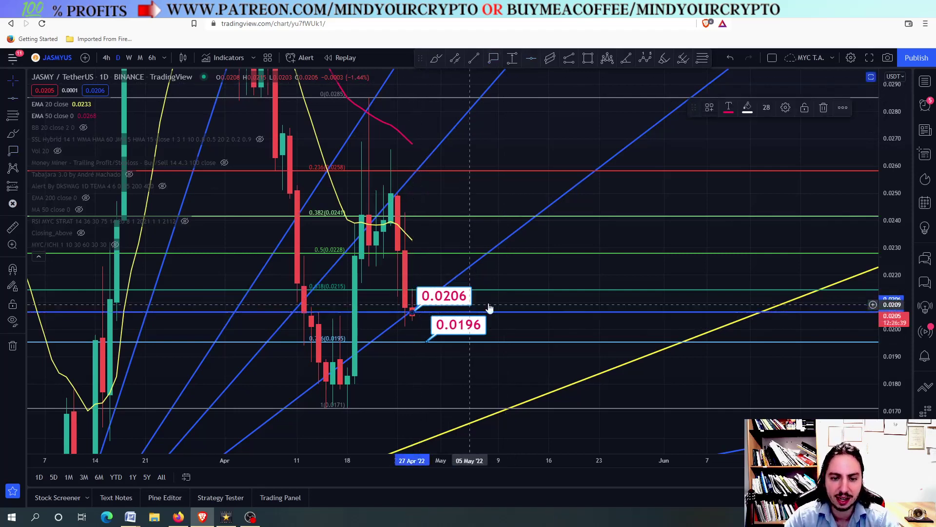
pyautogui.click(504, 300)
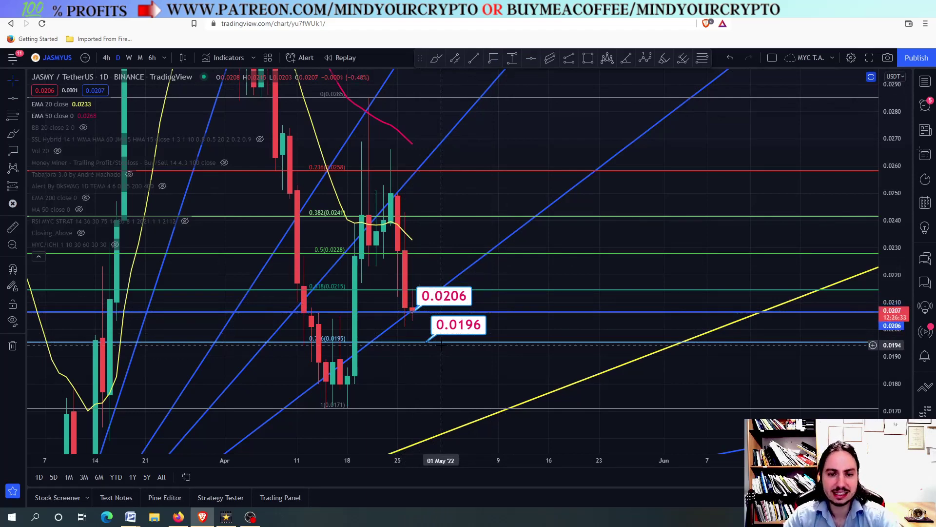
# Remove all drawings and redraw the Fib Retracement from the 18 April 2022 low at 0.0171 to the 21 April 2022 high at 0.0285.
pyautogui.rightClick(428, 366)
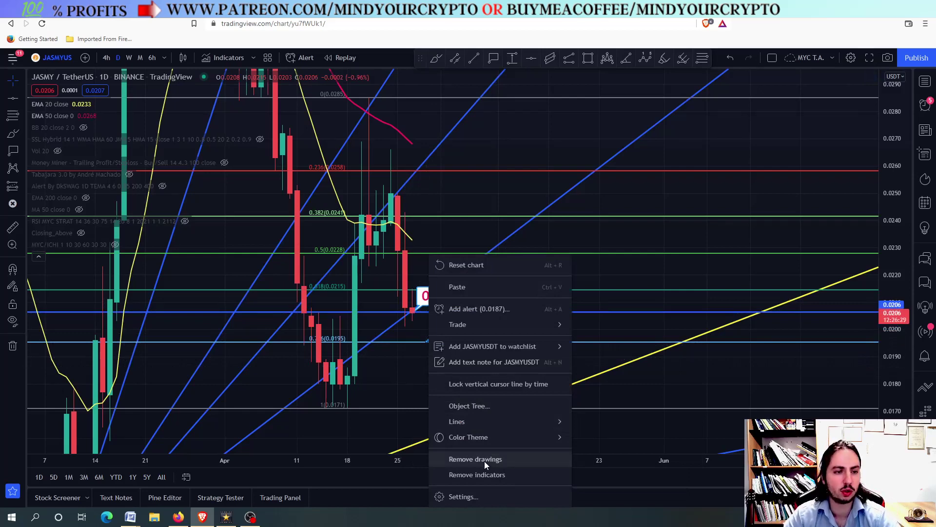
pyautogui.click(484, 461)
pyautogui.scroll(2, 366, 293)
pyautogui.click(13, 116)
pyautogui.click(337, 407)
pyautogui.click(366, 98)
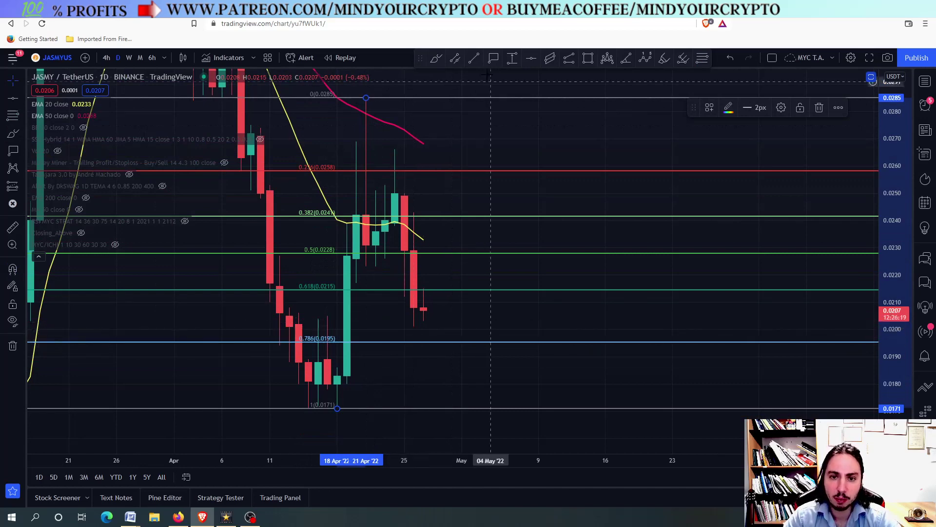
# Add a horizontal line at 0.0206 and a matching 0.0206 price label shortly after the 27 April 2022 candle.
pyautogui.click(531, 57)
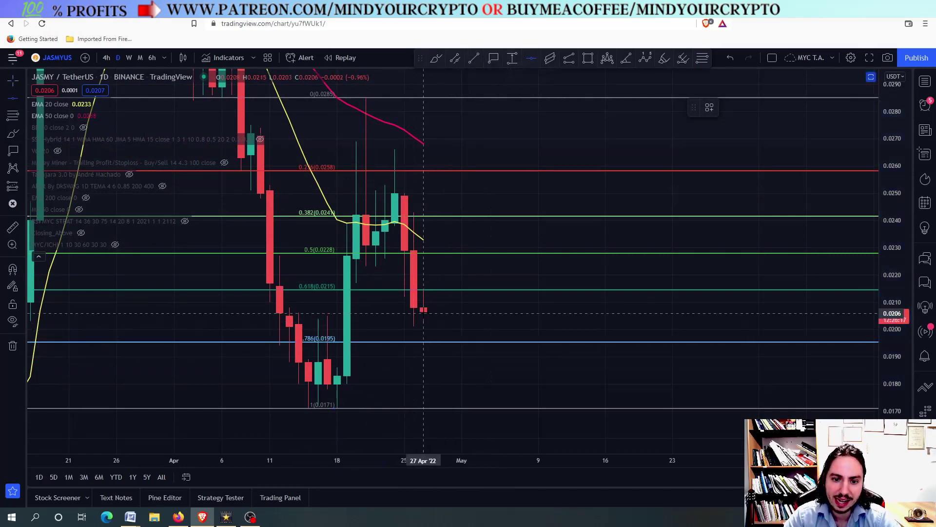
pyautogui.click(453, 312)
pyautogui.click(494, 59)
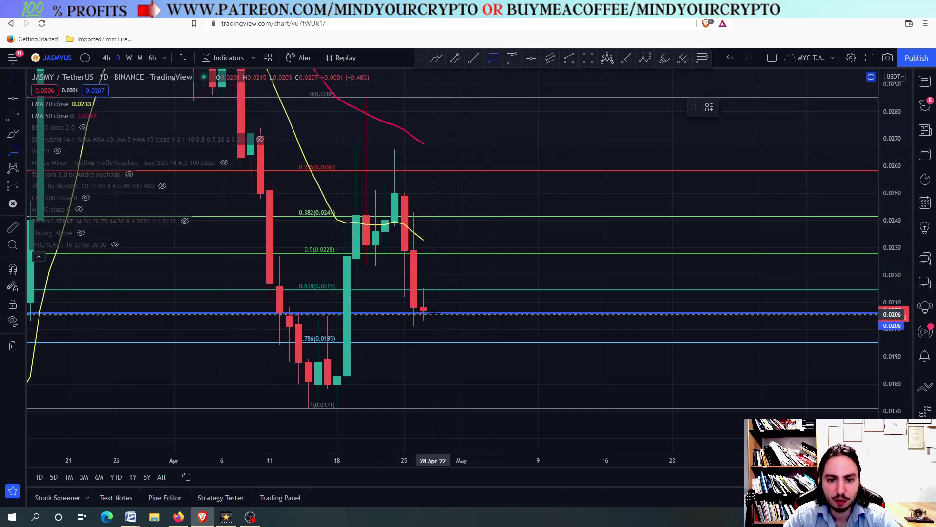
pyautogui.click(443, 312)
pyautogui.click(441, 326)
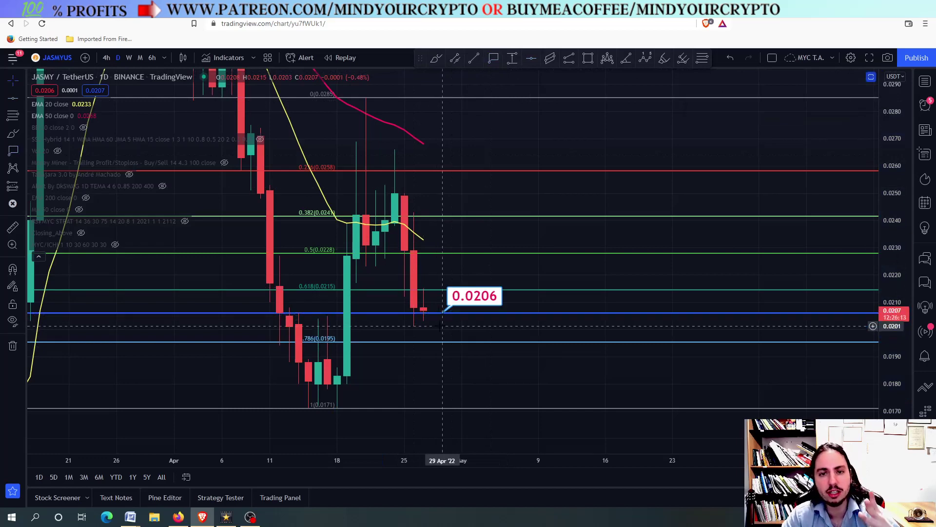
# Add a price label reading 0.0215 on the 0.618 Fibonacci level, after the latest candle.
pyautogui.scroll(-3, 442, 292)
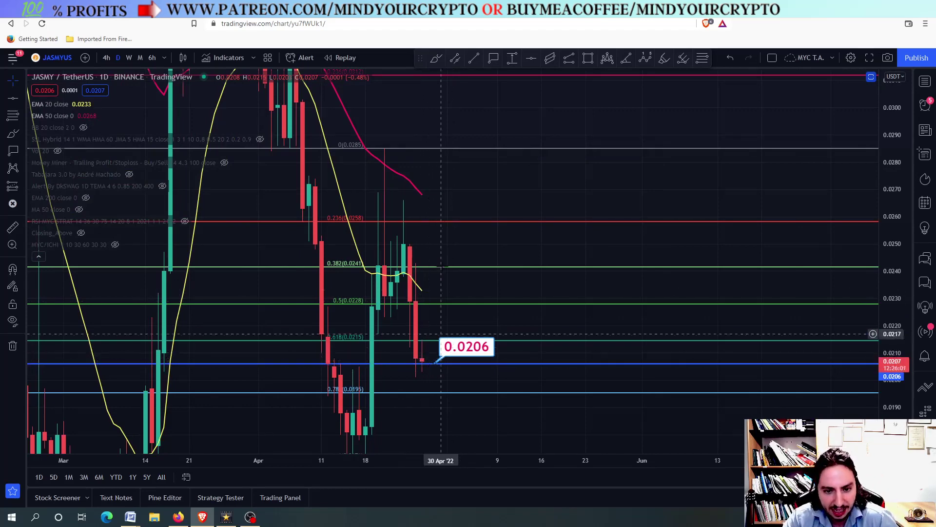
pyautogui.scroll(5, 444, 312)
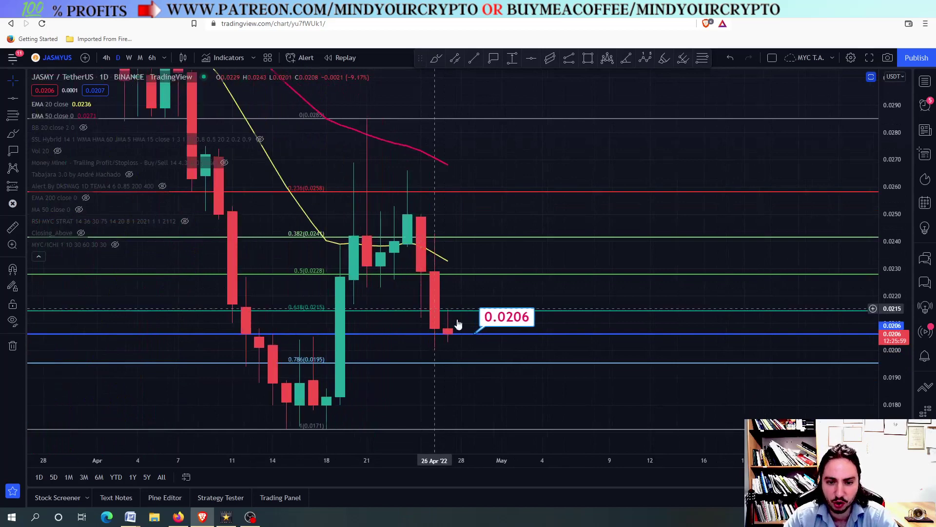
pyautogui.moveTo(893, 373); pyautogui.dragTo(892, 174)
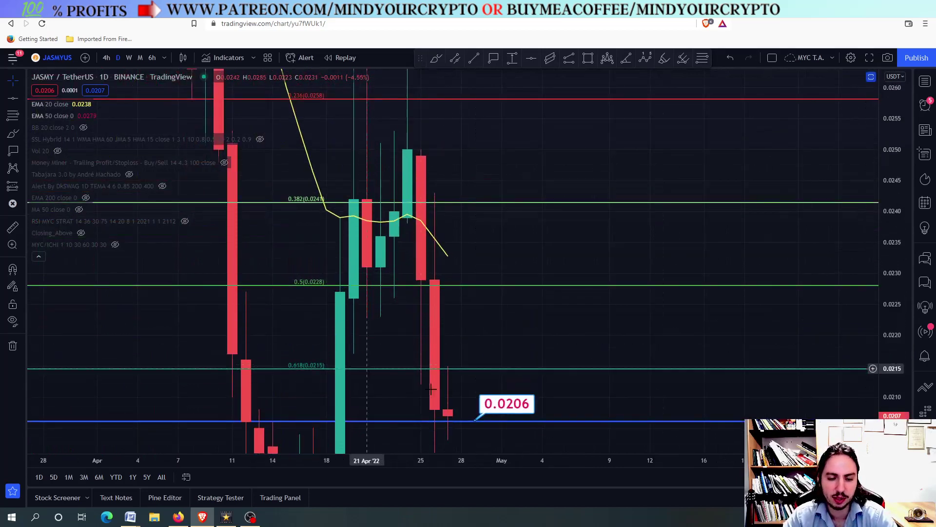
pyautogui.click(494, 59)
pyautogui.click(483, 368)
pyautogui.moveTo(450, 383); pyautogui.dragTo(458, 318)
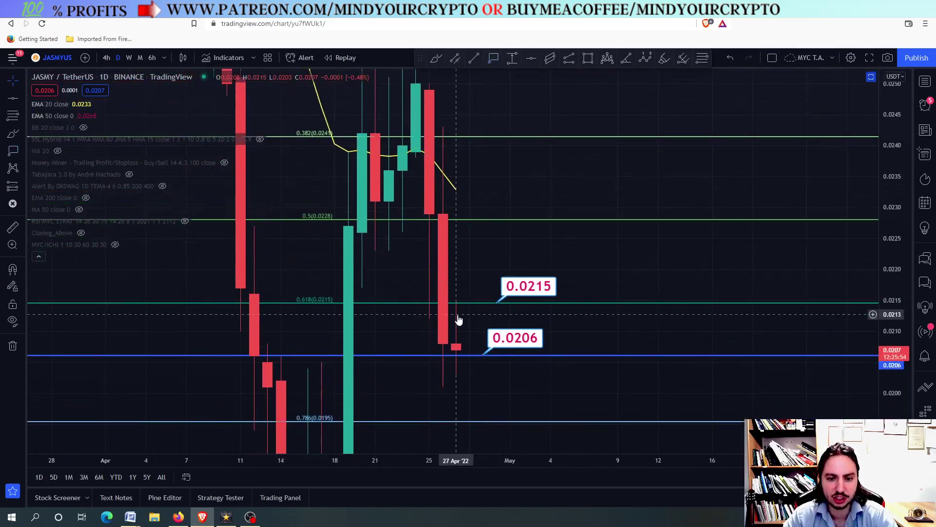
# Switch the chart to the 4-hour interval and examine the RSI and CCI panes enlarged one at a time.
pyautogui.click(107, 58)
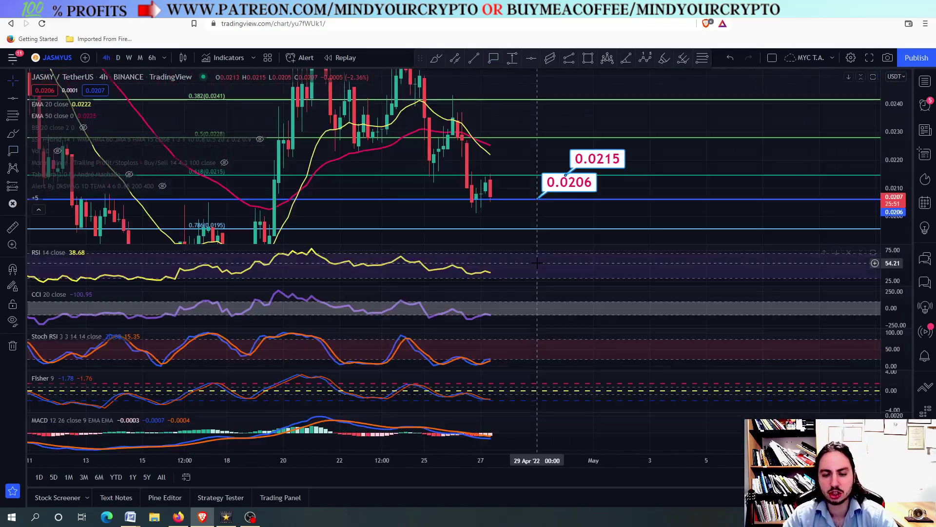
pyautogui.doubleClick(537, 263)
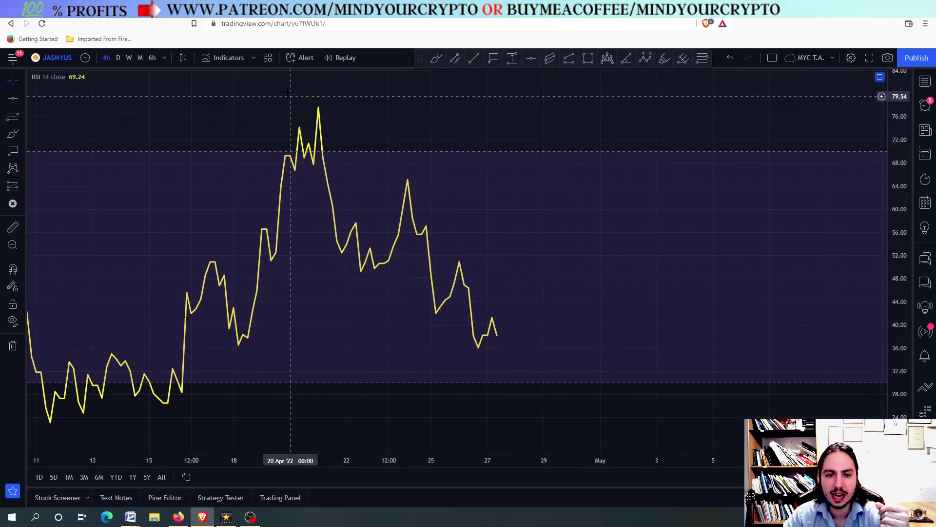
pyautogui.doubleClick(548, 296)
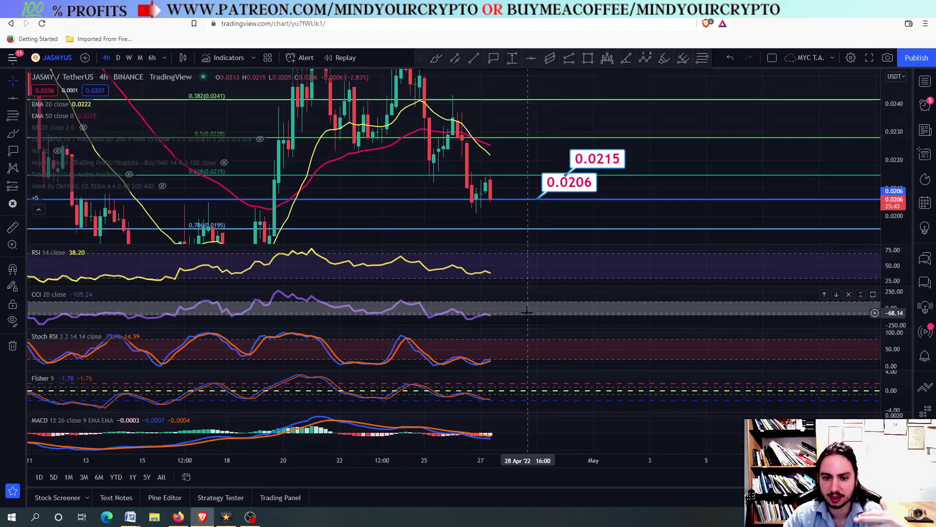
pyautogui.doubleClick(529, 307)
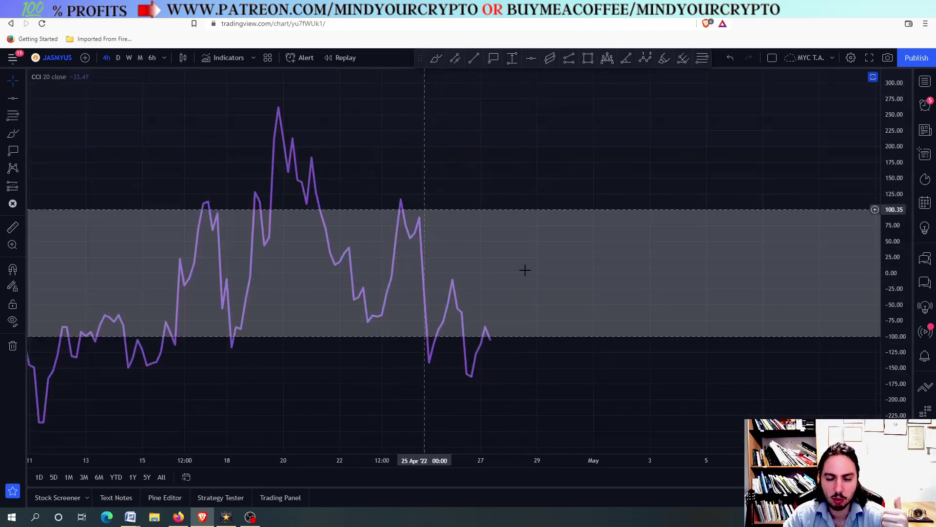
pyautogui.doubleClick(572, 285)
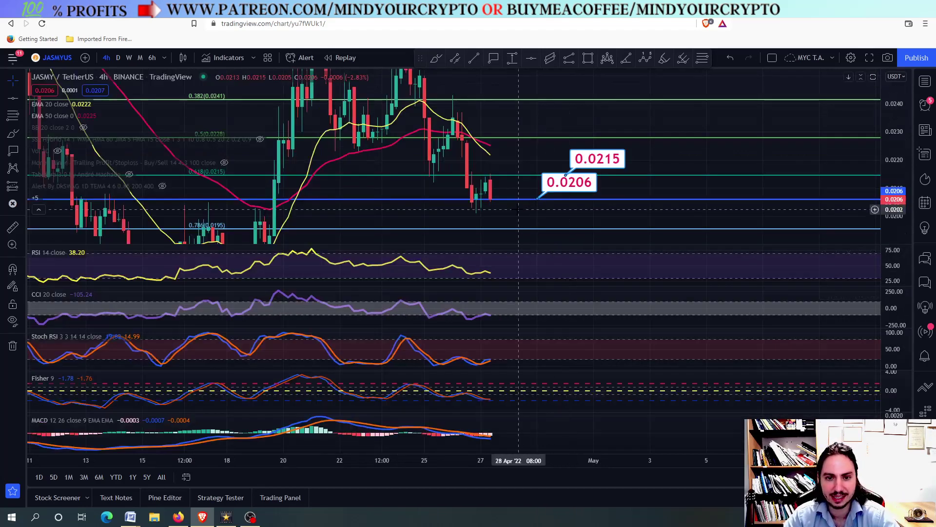
# Maximize the price pane and add a price label reading 0.0195 on the 0.786 Fibonacci level.
pyautogui.doubleClick(518, 209)
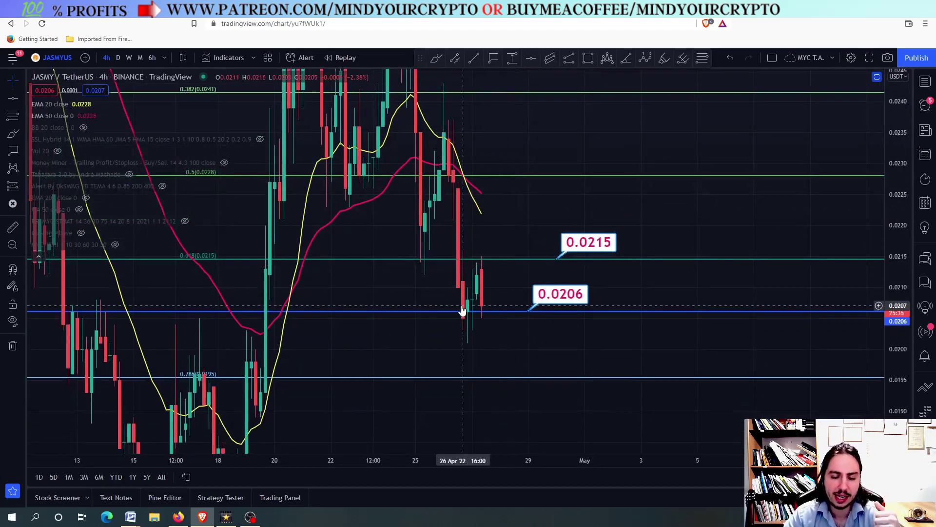
pyautogui.scroll(4, 464, 311)
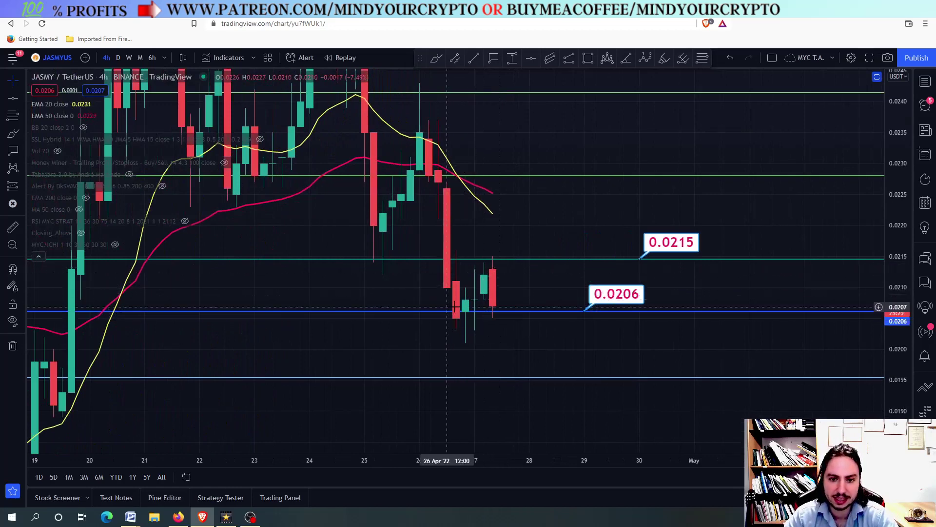
pyautogui.scroll(-5, 512, 297)
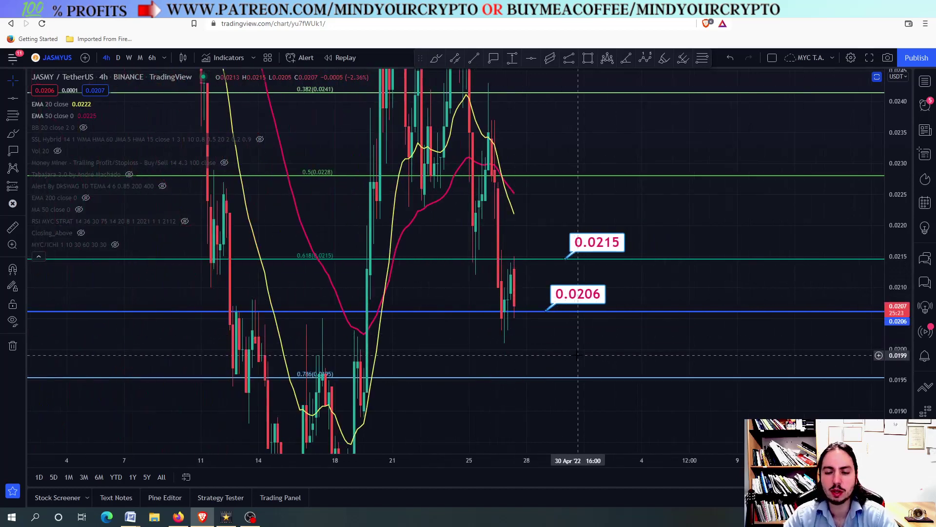
pyautogui.moveTo(576, 355); pyautogui.dragTo(540, 328)
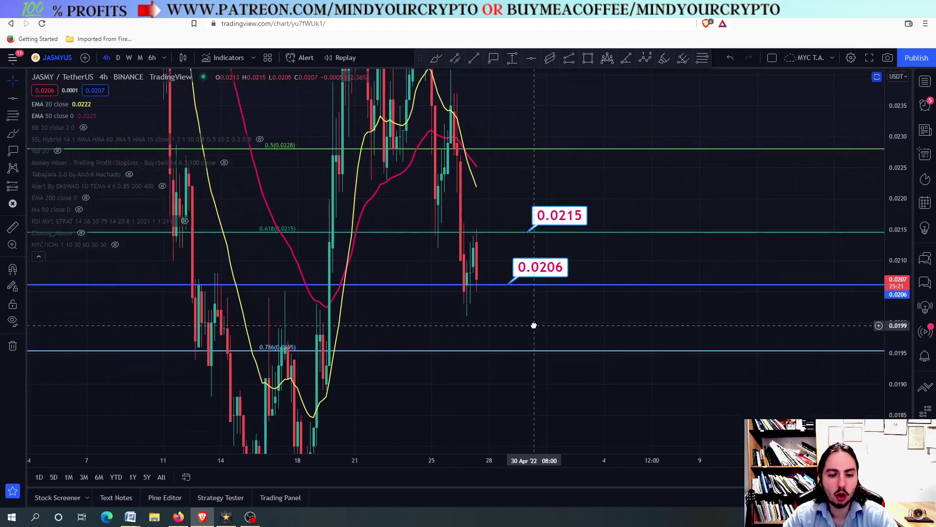
pyautogui.moveTo(546, 275)
pyautogui.keyDown('ctrl'); pyautogui.mouseDown()
pyautogui.moveTo(545, 350)
pyautogui.moveTo(531, 360)
pyautogui.moveTo(510, 312)
pyautogui.mouseUp(); pyautogui.keyUp('ctrl')
pyautogui.scroll(-3, 510, 312)
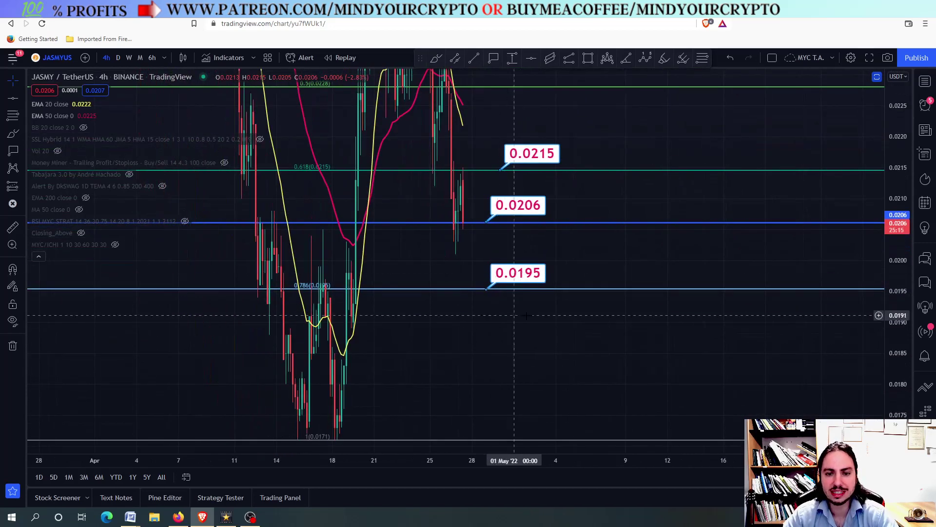
# Circle the area just below the 0.0195 price label with a freehand brush stroke, and delete the circle.
pyautogui.moveTo(510, 326); pyautogui.dragTo(510, 347)
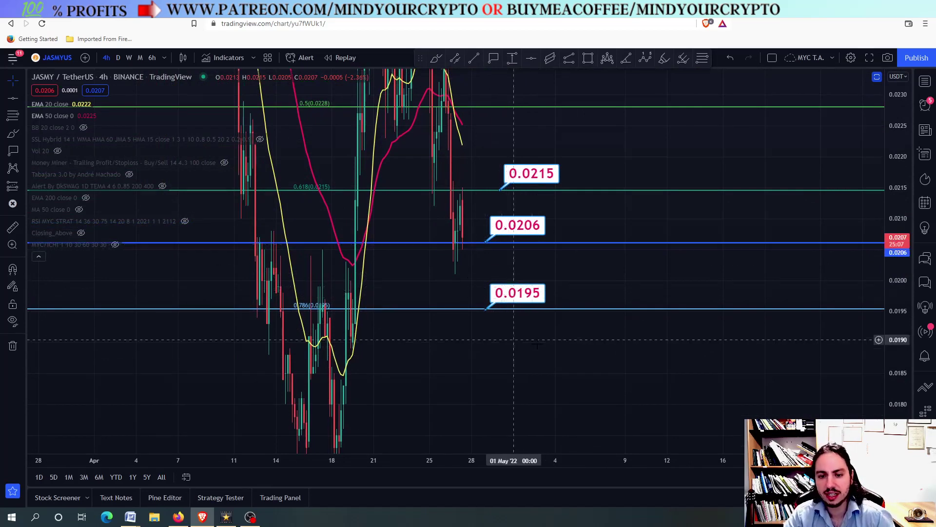
pyautogui.moveTo(517, 326)
pyautogui.mouseDown()
pyautogui.moveTo(516, 283)
pyautogui.moveTo(476, 359)
pyautogui.moveTo(556, 276)
pyautogui.mouseUp()
pyautogui.click(436, 57)
pyautogui.click(557, 274)
pyautogui.scroll(-2, 564, 282)
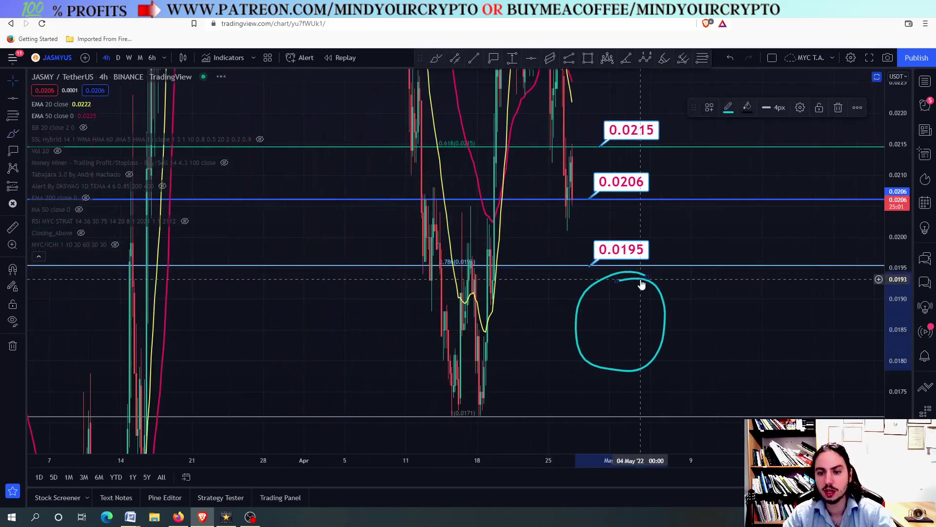
pyautogui.press('Delete')
# Return the chart to the daily interval with a compressed price scale covering the whole Fibonacci retracement.
pyautogui.moveTo(585, 250); pyautogui.dragTo(496, 334)
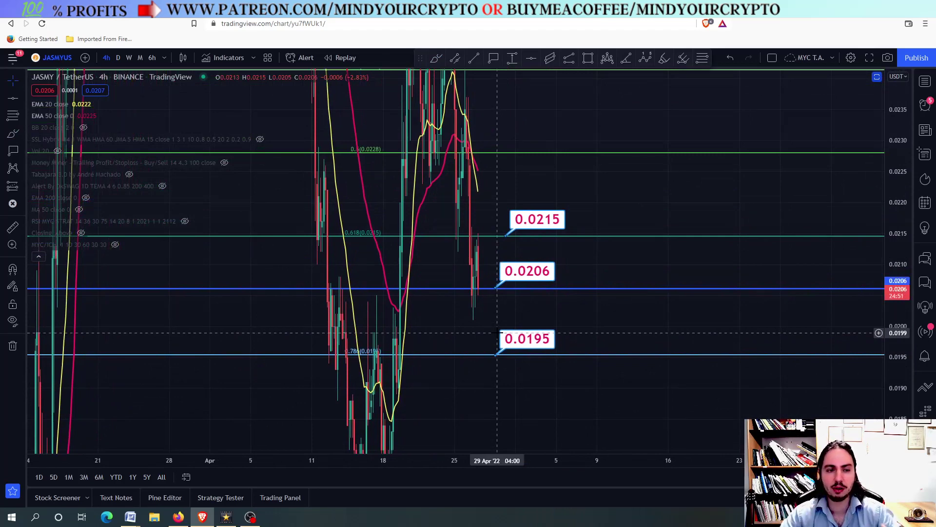
pyautogui.moveTo(588, 195); pyautogui.dragTo(548, 266)
pyautogui.moveTo(893, 241); pyautogui.dragTo(892, 298)
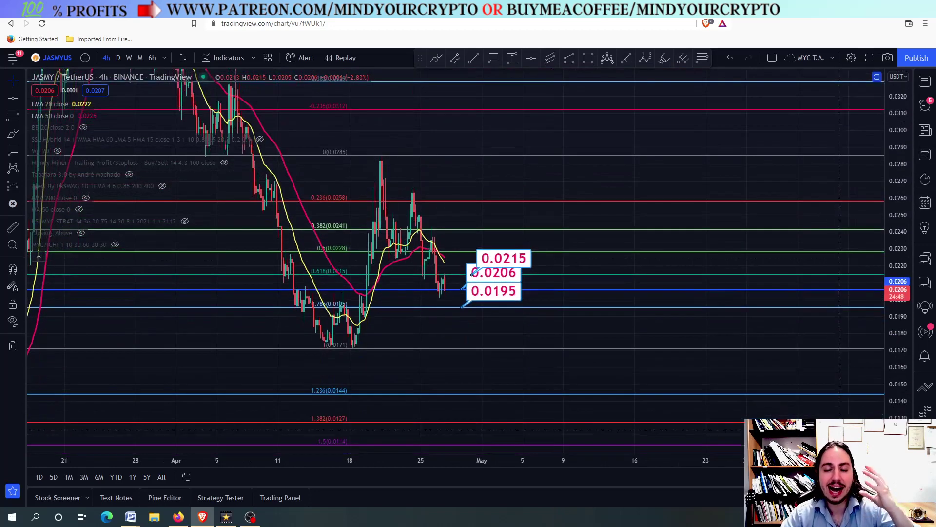
pyautogui.click(118, 58)
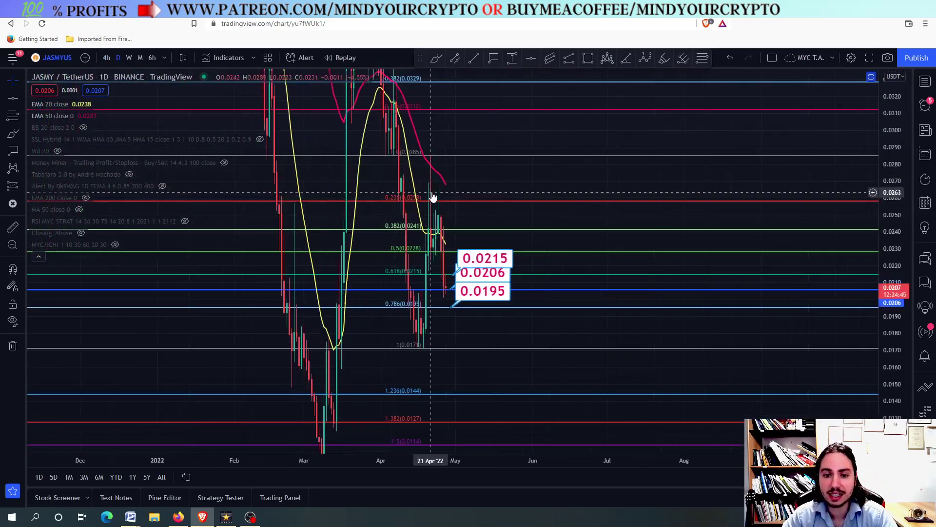